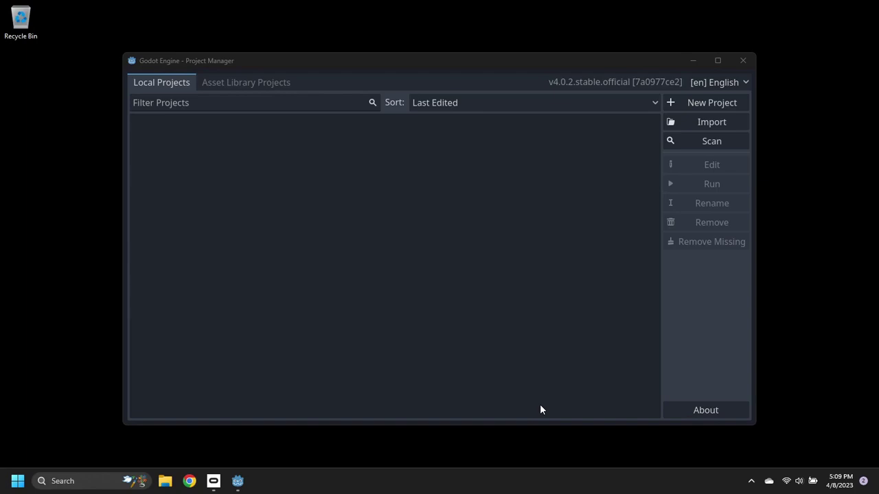
Create a new project named GodotVrPlayer in its own folder and open it in the editor.
{"action": "left_click", "coordinate": [699, 107]}
{"action": "type", "text": "GodotV"}
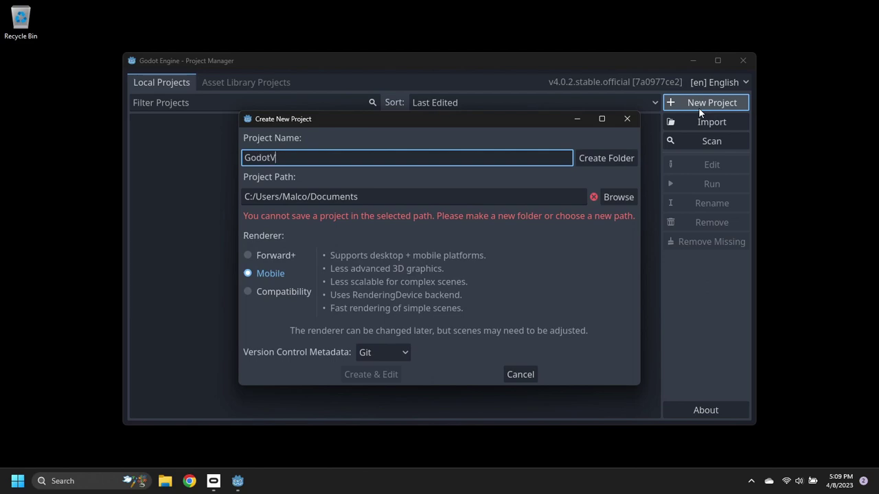
{"action": "type", "text": "rPlayer"}
{"action": "left_click", "coordinate": [613, 157]}
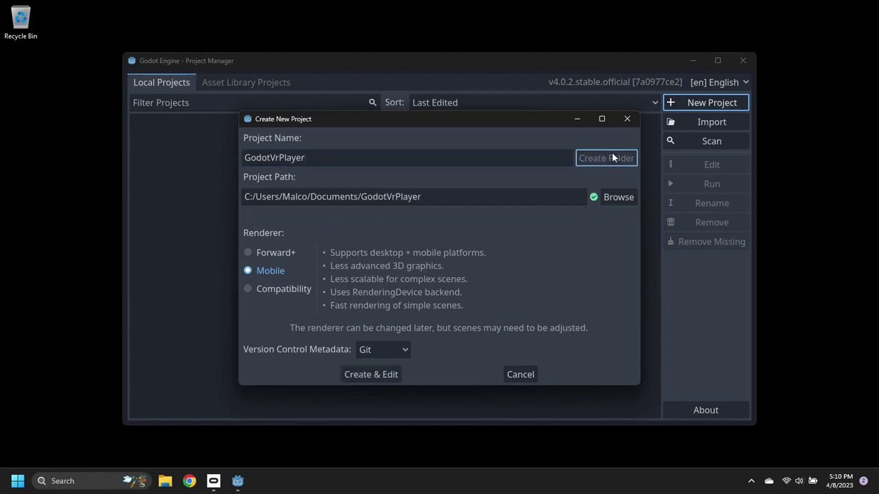
{"action": "left_click", "coordinate": [354, 379]}
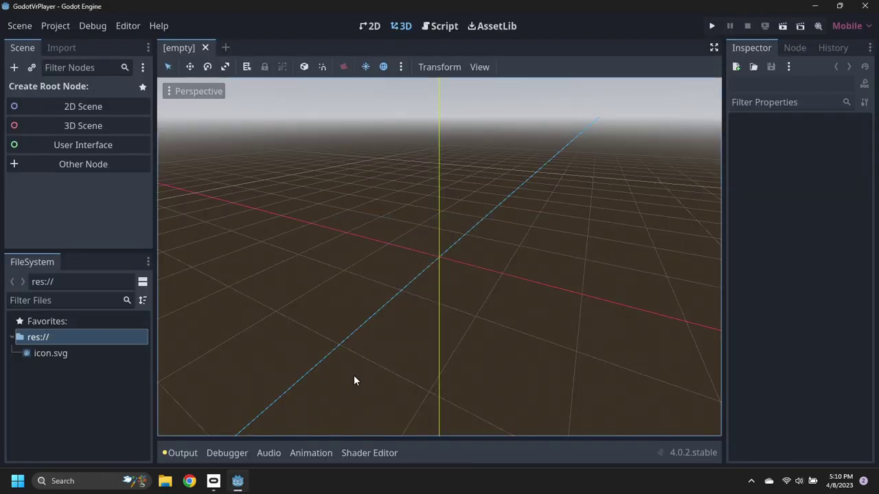
Find Godot XR Tools for Godot 4 in the Asset Library, then download and install it.
{"action": "left_click", "coordinate": [492, 26]}
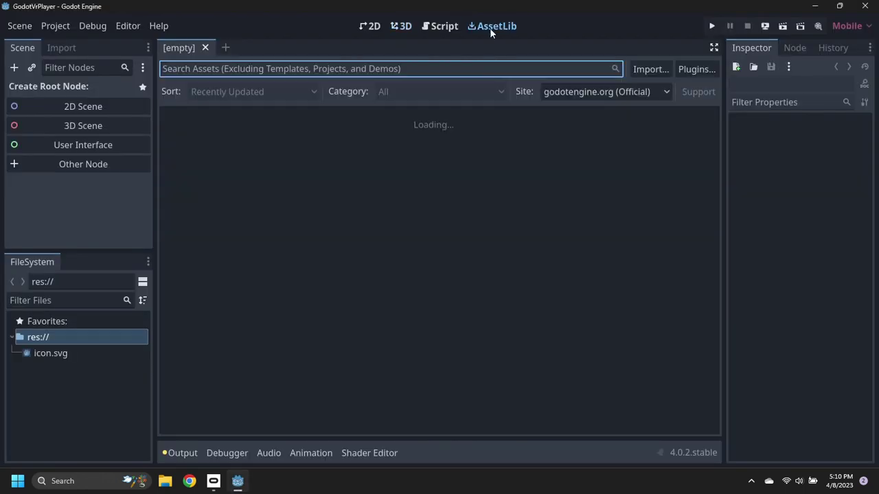
{"action": "type", "text": "godot xr tools"}
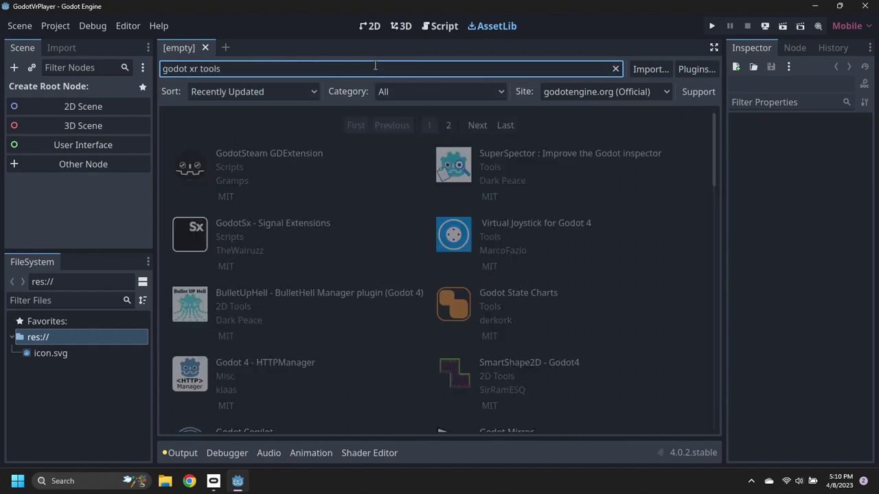
{"action": "left_click", "coordinate": [253, 143]}
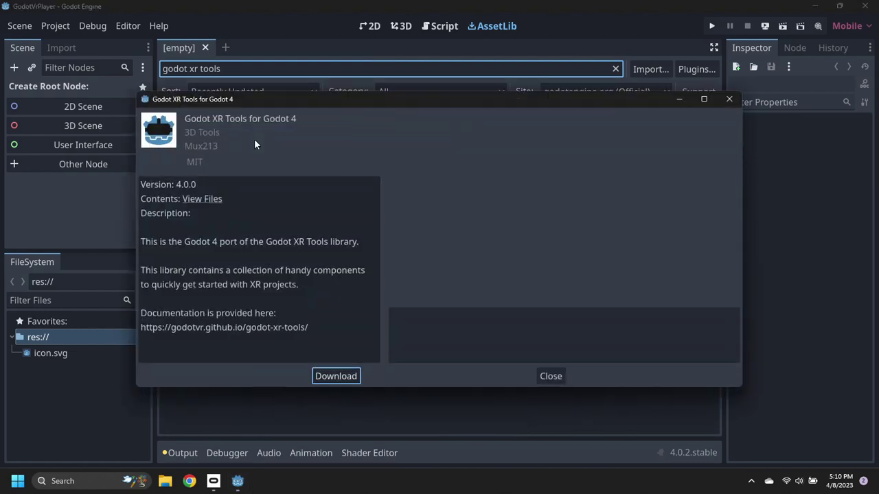
{"action": "left_click", "coordinate": [335, 376]}
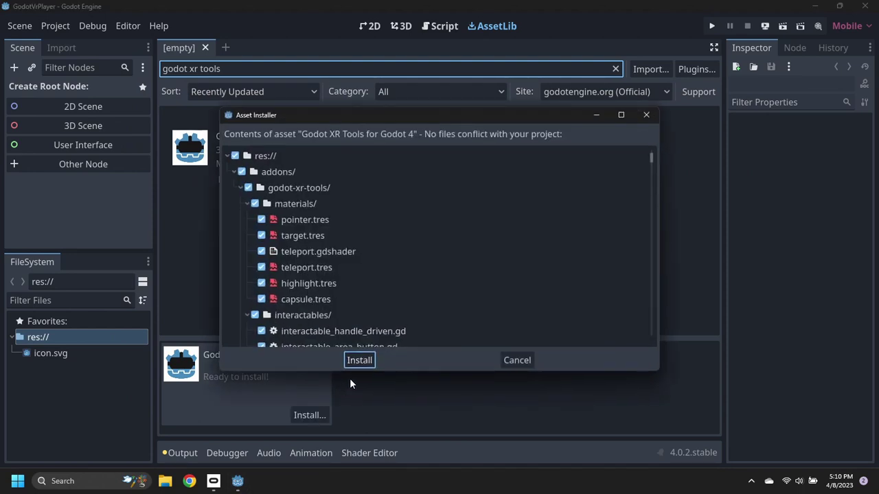
{"action": "left_click", "coordinate": [360, 369]}
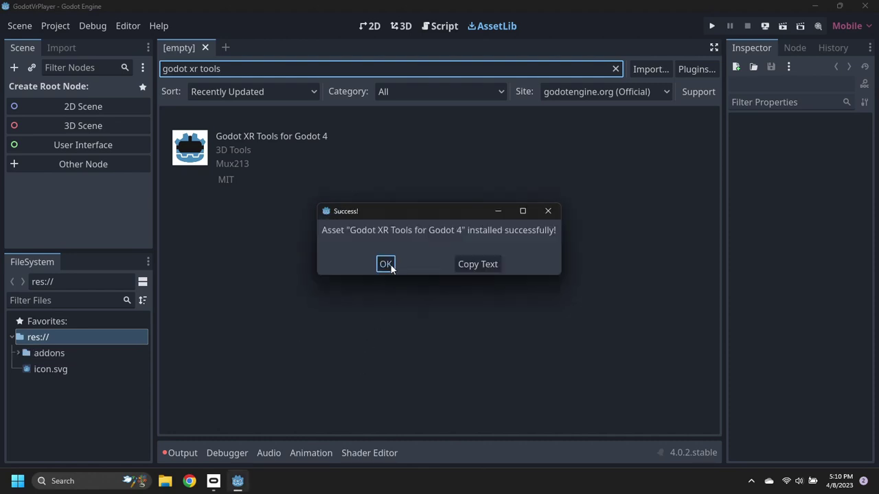
{"action": "left_click", "coordinate": [394, 265]}
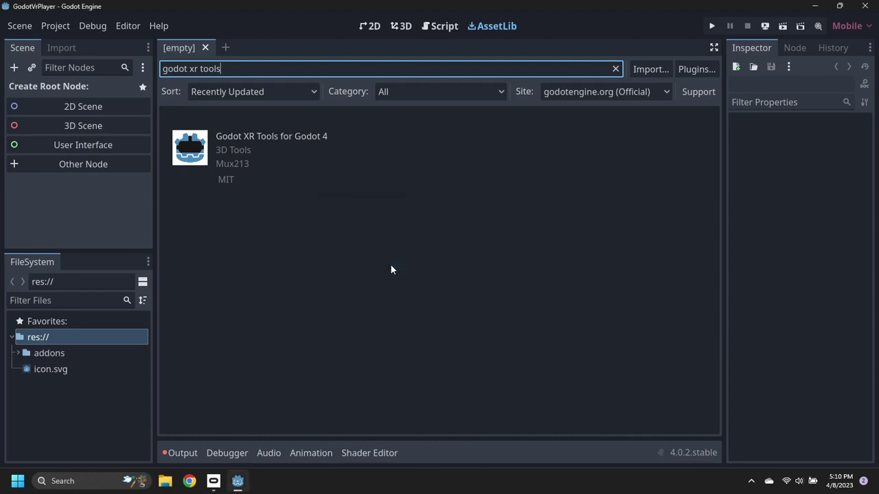
Enable the Godot XR Tools plugin in Project Settings.
{"action": "left_click", "coordinate": [56, 26]}
{"action": "left_click", "coordinate": [63, 43]}
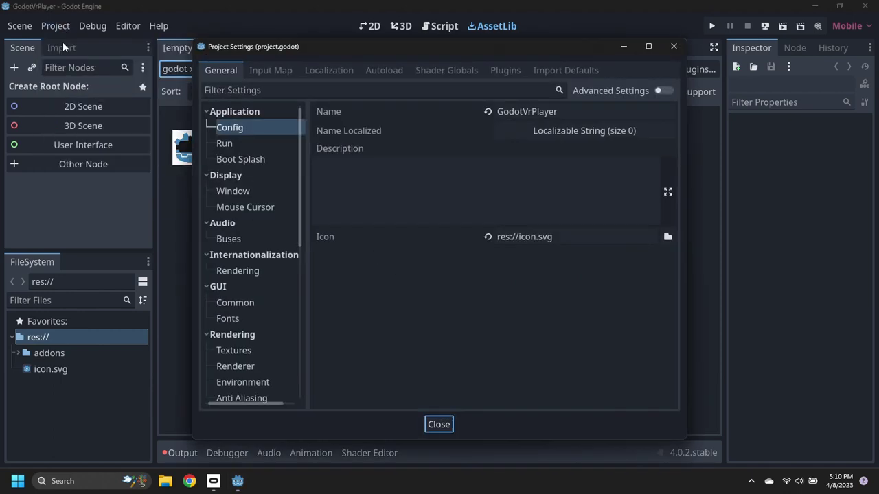
{"action": "left_click", "coordinate": [506, 71]}
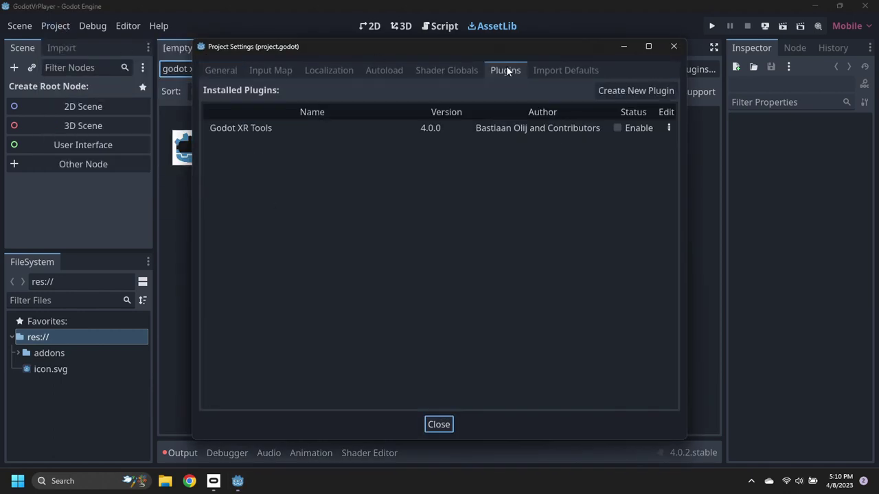
{"action": "left_click", "coordinate": [620, 129]}
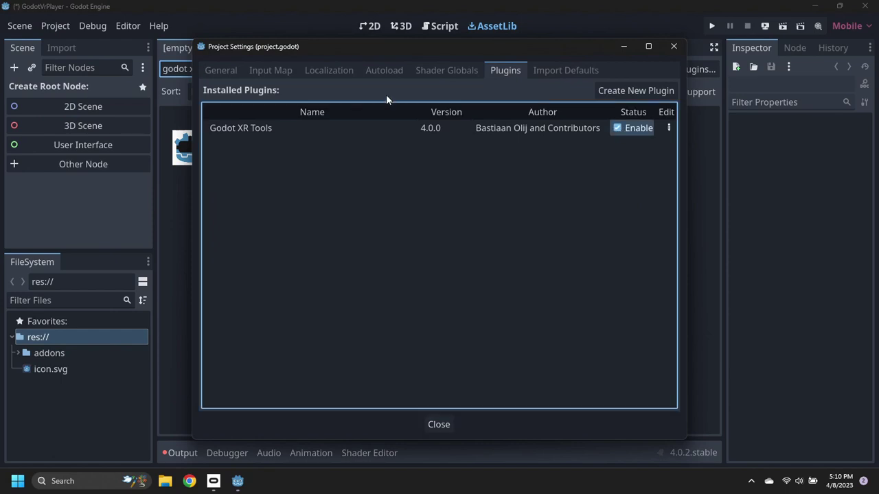
Turn on OpenXR Enabled and XR Shaders Enabled, then save and restart the editor.
{"action": "left_click", "coordinate": [230, 73]}
{"action": "left_click_drag", "start_coordinate": [300, 137], "coordinate": [303, 281]}
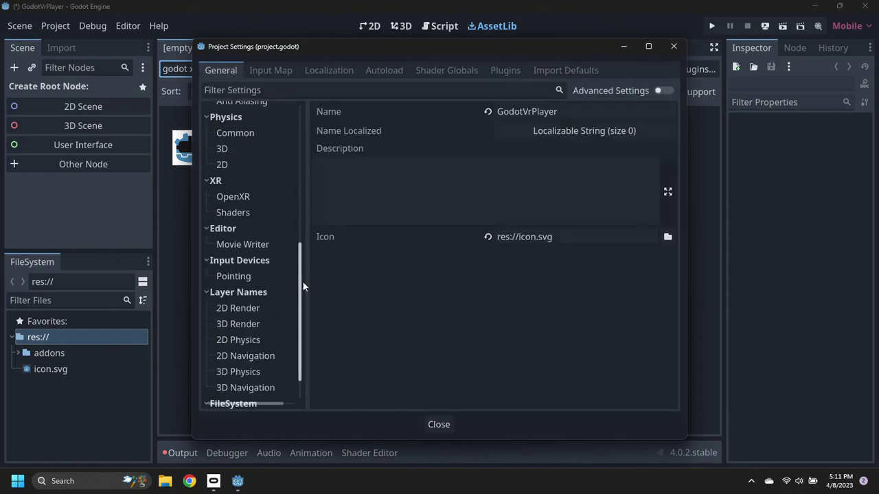
{"action": "left_click", "coordinate": [232, 168]}
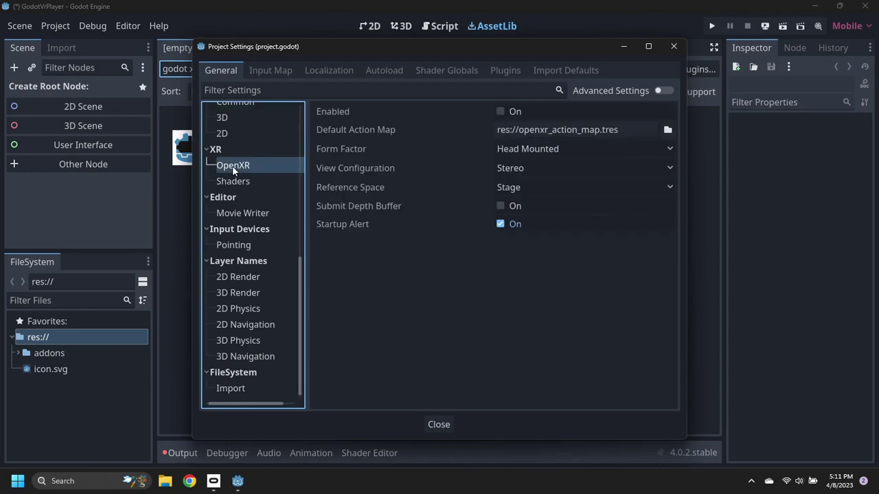
{"action": "left_click", "coordinate": [511, 111]}
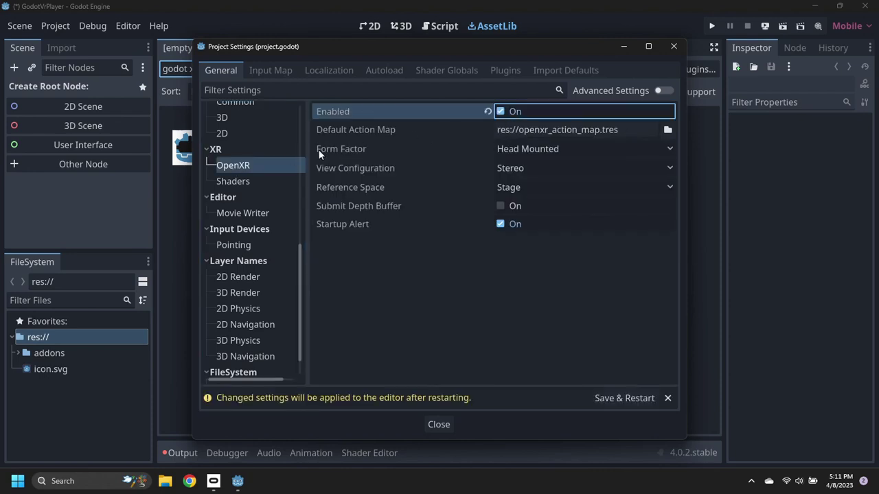
{"action": "left_click", "coordinate": [238, 183]}
{"action": "left_click", "coordinate": [500, 111]}
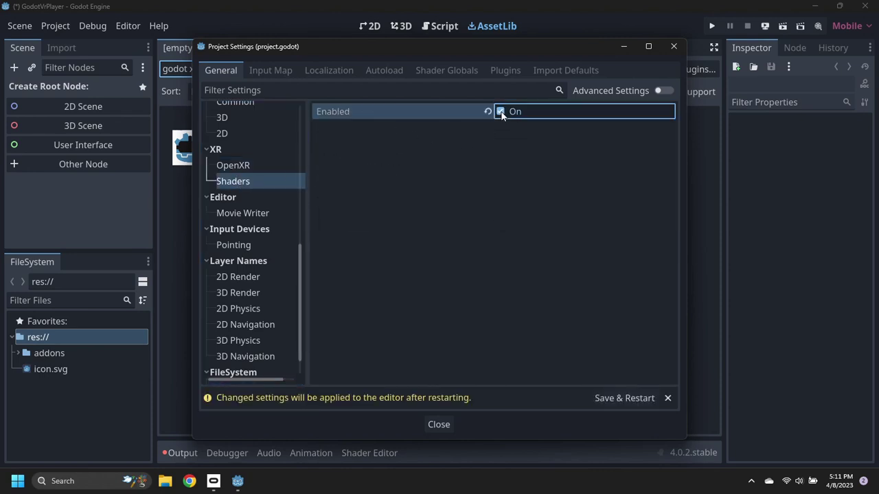
{"action": "left_click", "coordinate": [615, 397]}
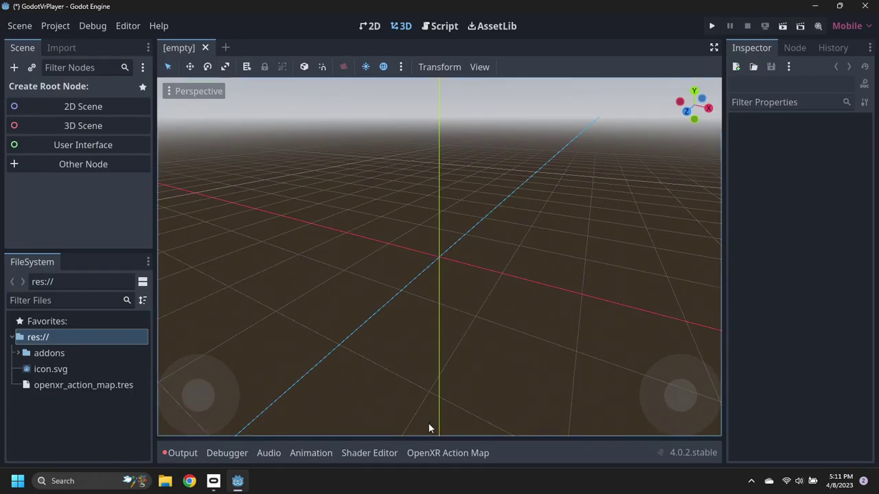
{"action": "left_click", "coordinate": [167, 482]}
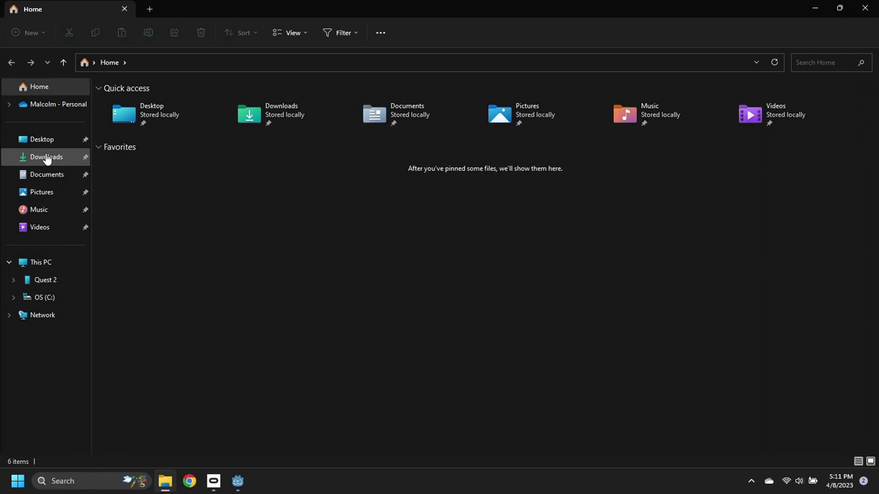
{"action": "left_click", "coordinate": [46, 157]}
{"action": "left_click", "coordinate": [135, 135]}
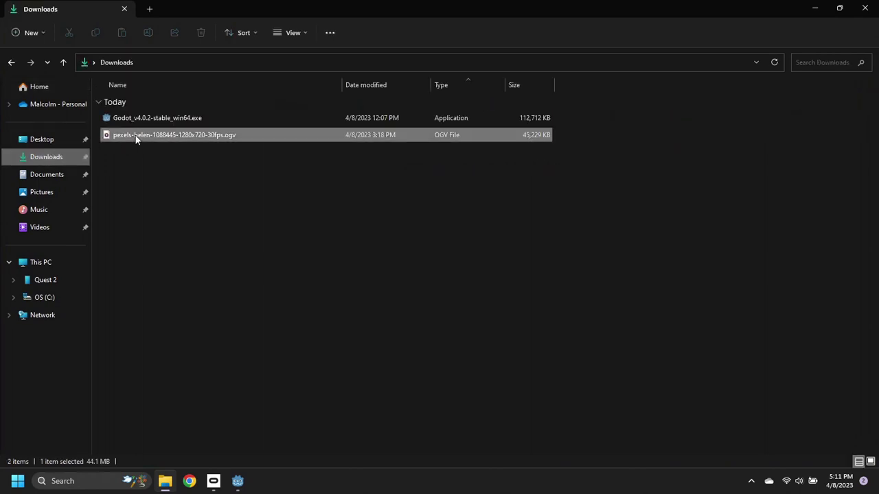
{"action": "right_click", "coordinate": [135, 135]}
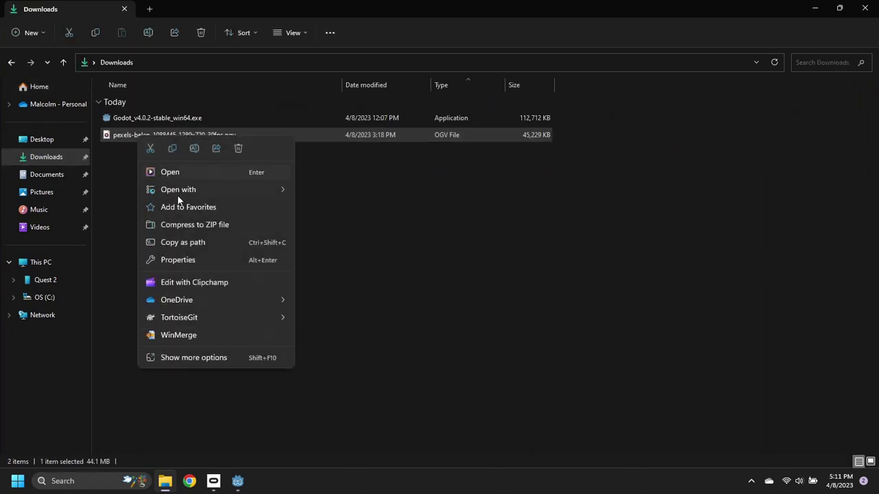
{"action": "left_click", "coordinate": [177, 147]}
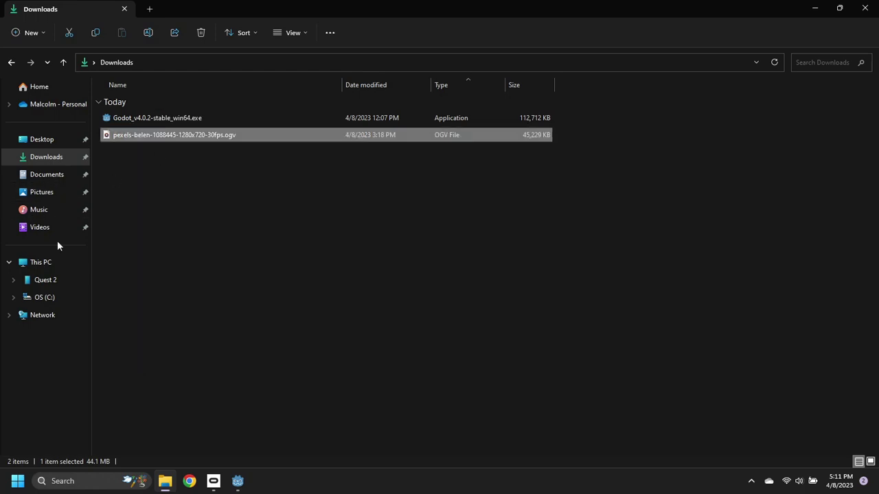
Paste the video into Documents/GodotVrPlayer and return to Godot.
{"action": "left_click", "coordinate": [51, 178]}
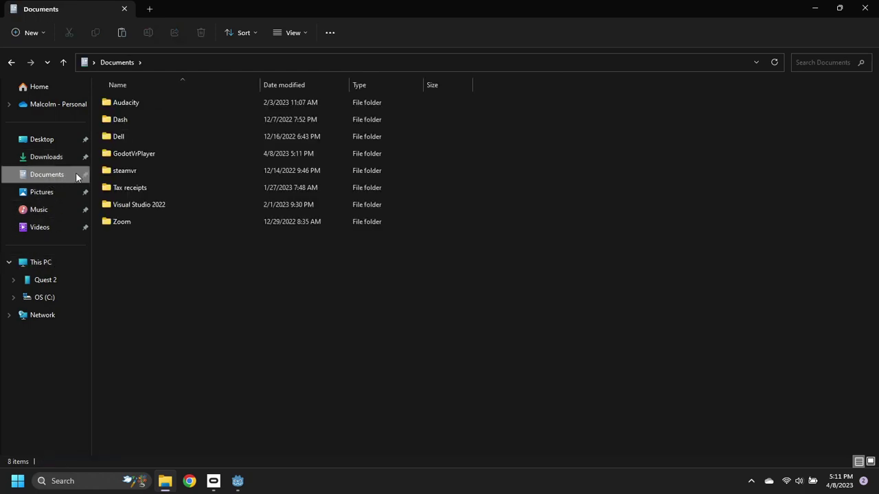
{"action": "double_click", "coordinate": [139, 156]}
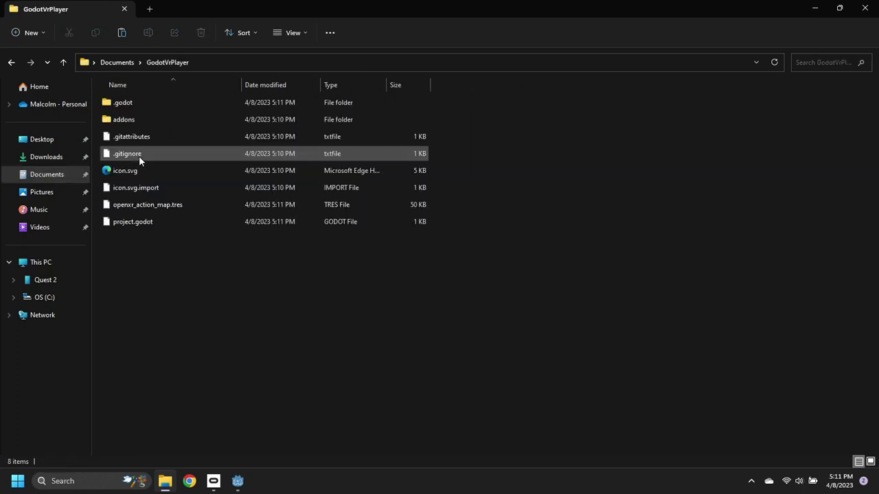
{"action": "right_click", "coordinate": [198, 277]}
{"action": "mouse_move", "coordinate": [238, 167]}
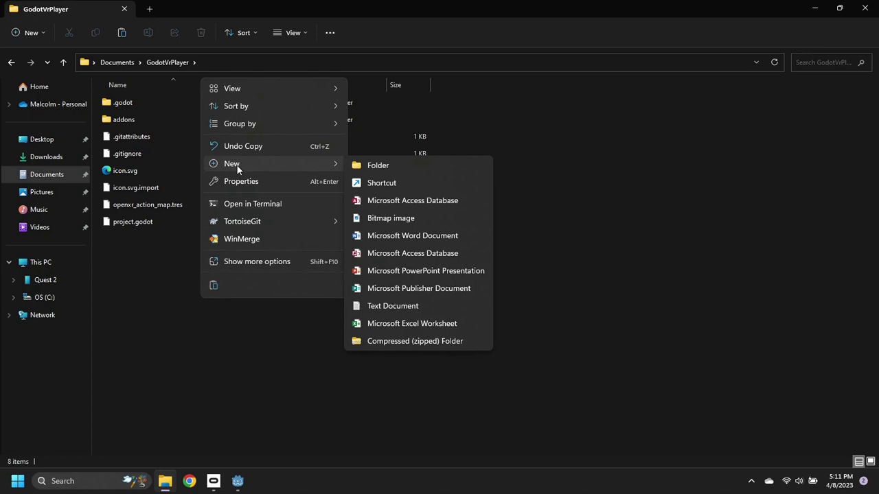
{"action": "left_click", "coordinate": [213, 287]}
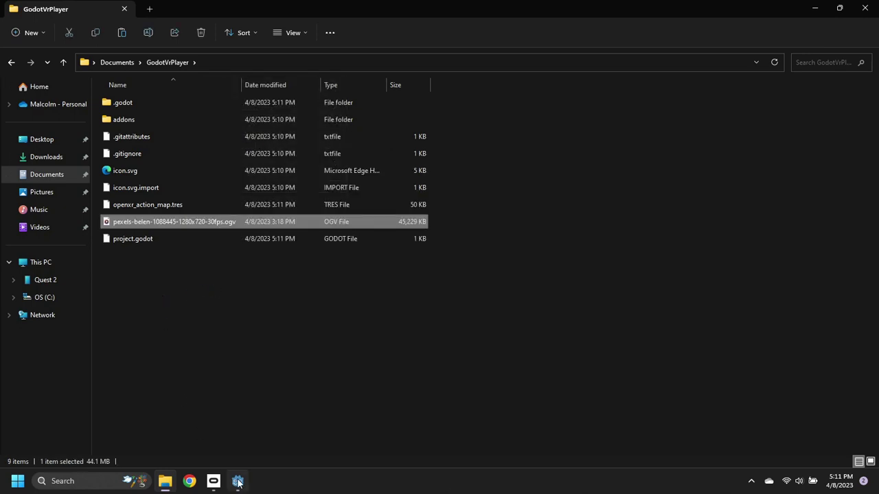
{"action": "left_click", "coordinate": [238, 482]}
Create a User Interface root node and rename it from Control to VideoPlayer.
{"action": "left_click", "coordinate": [108, 400]}
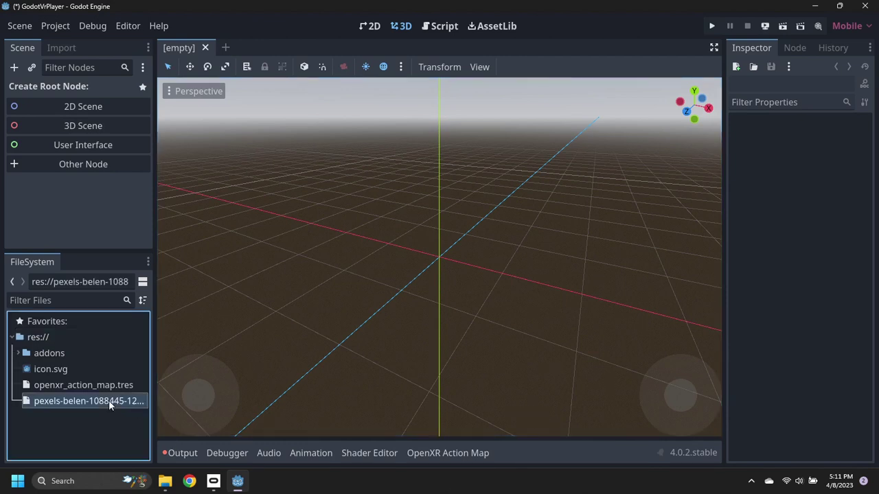
{"action": "left_click", "coordinate": [95, 144]}
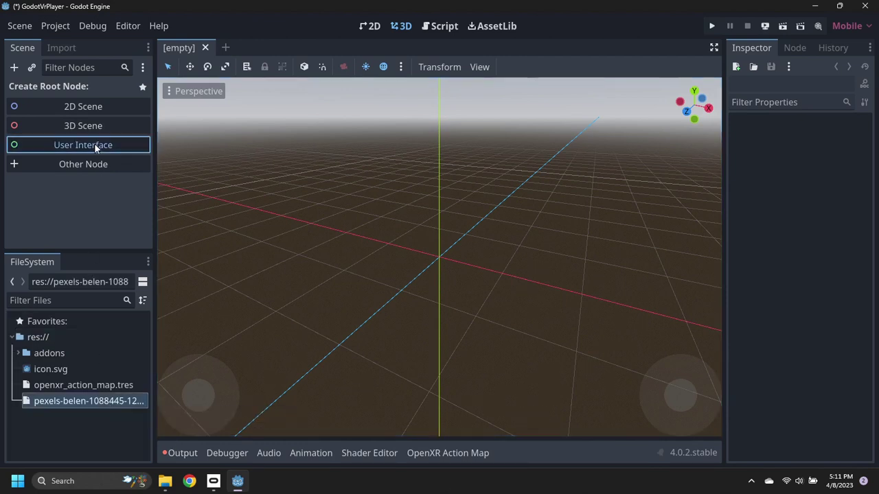
{"action": "double_click", "coordinate": [67, 88]}
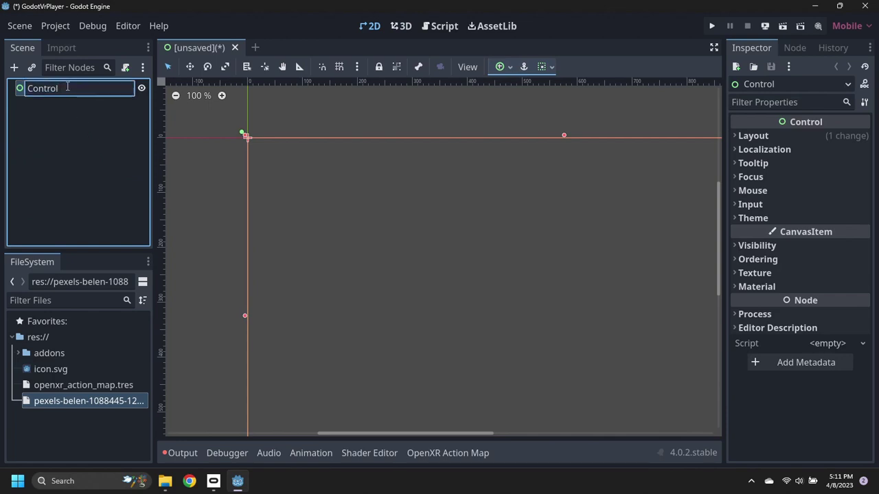
{"action": "key", "text": "BackSpace"}
{"action": "key", "text": "BackSpace"}
{"action": "key", "text": "BackSpace"}
{"action": "key", "text": "BackSpace"}
{"action": "type", "text": "VideoPlayer"}
{"action": "key", "text": "Return"}
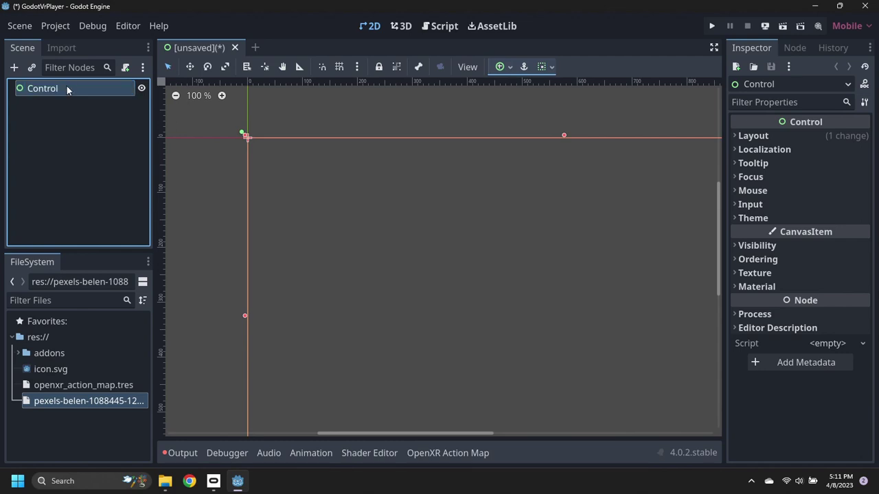
{"action": "right_click", "coordinate": [68, 89]}
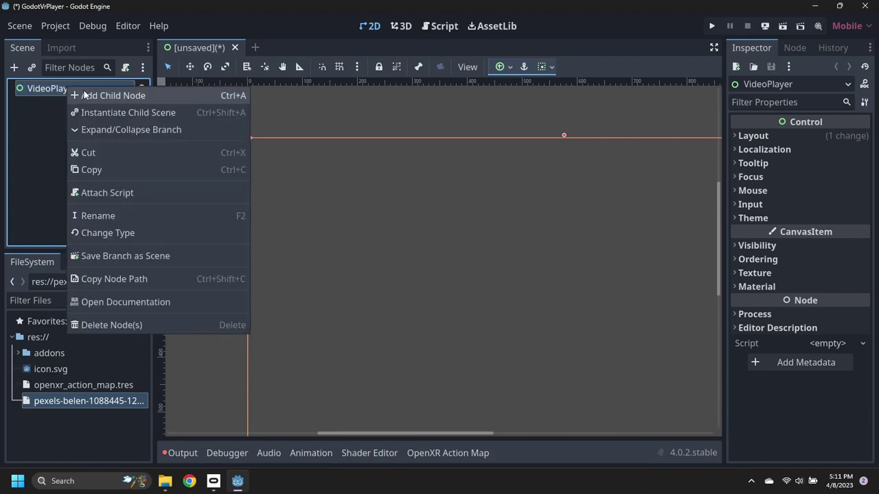
Add a ColorRect child to VideoPlayer with the Full Rect anchor preset.
{"action": "left_click", "coordinate": [85, 92]}
{"action": "type", "text": "ColorRec"}
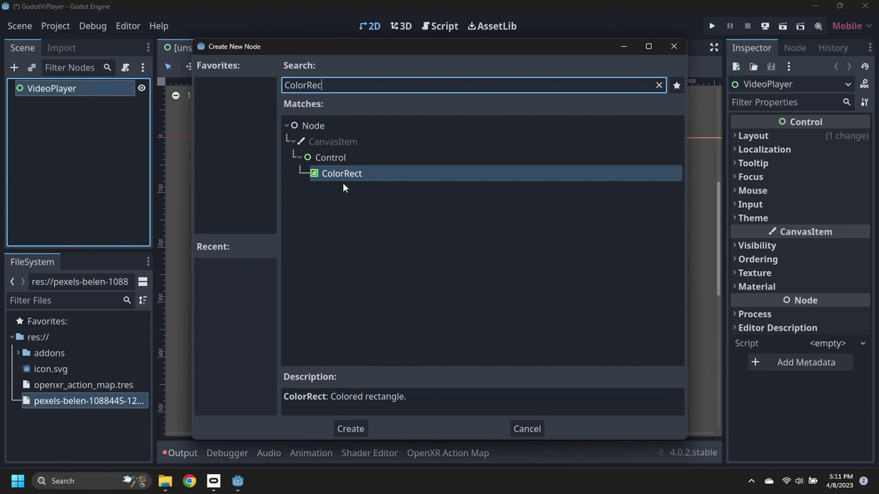
{"action": "double_click", "coordinate": [348, 174]}
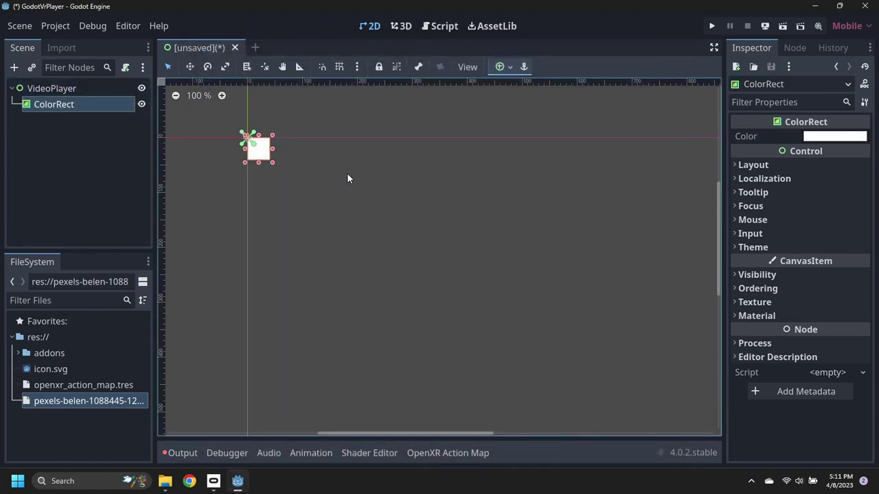
{"action": "left_click", "coordinate": [501, 66]}
{"action": "left_click", "coordinate": [567, 167]}
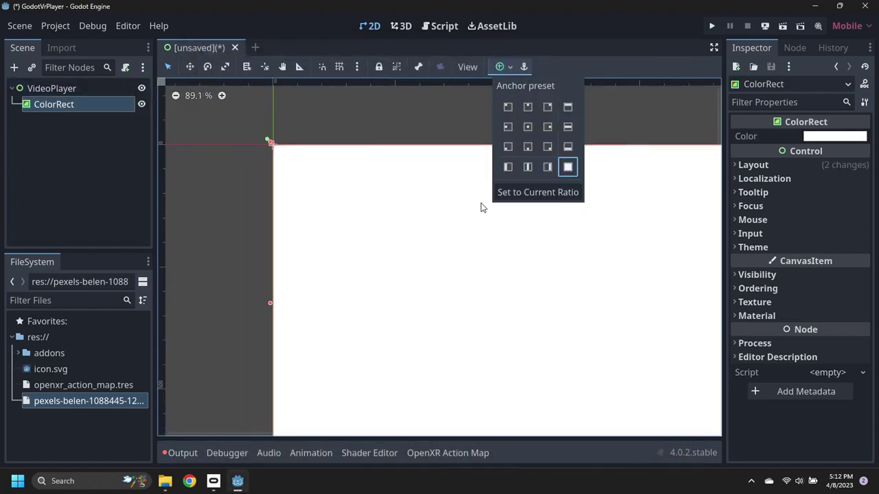
{"action": "scroll", "coordinate": [481, 207], "scroll_direction": "down", "scroll_amount": 3}
{"action": "left_click", "coordinate": [484, 239]}
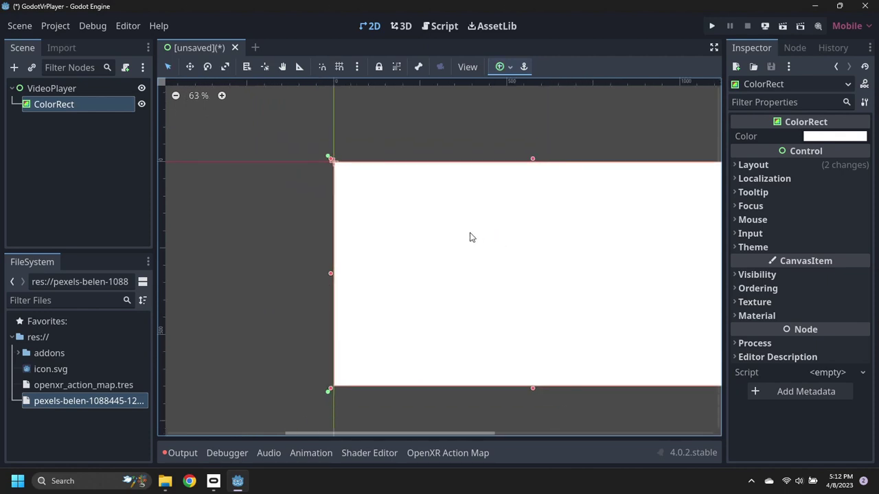
{"action": "middle_click_drag", "start_coordinate": [479, 233], "coordinate": [381, 208]}
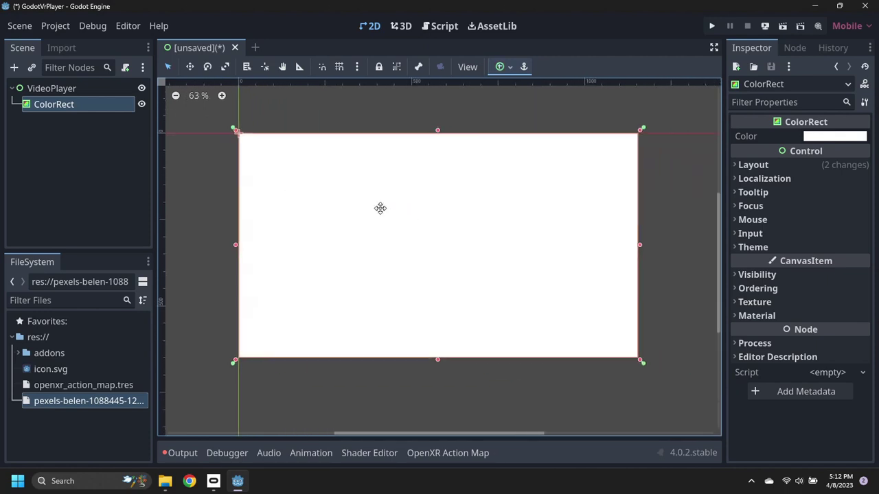
Set the ColorRect's colour to black (000000).
{"action": "left_click", "coordinate": [834, 137]}
{"action": "left_click_drag", "start_coordinate": [857, 111], "coordinate": [863, 145]}
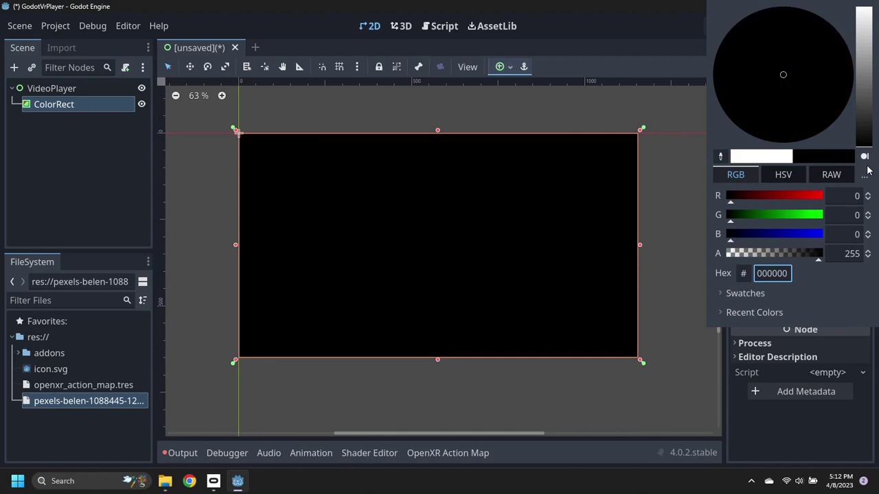
{"action": "left_click", "coordinate": [75, 91]}
{"action": "left_click", "coordinate": [63, 90]}
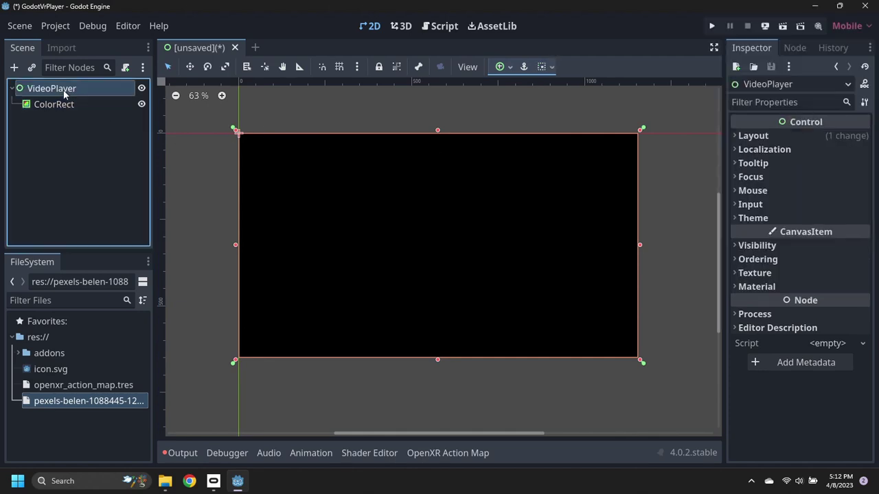
{"action": "right_click", "coordinate": [63, 90]}
Add a VBoxContainer child to VideoPlayer with the Full Rect anchor preset.
{"action": "left_click", "coordinate": [102, 101]}
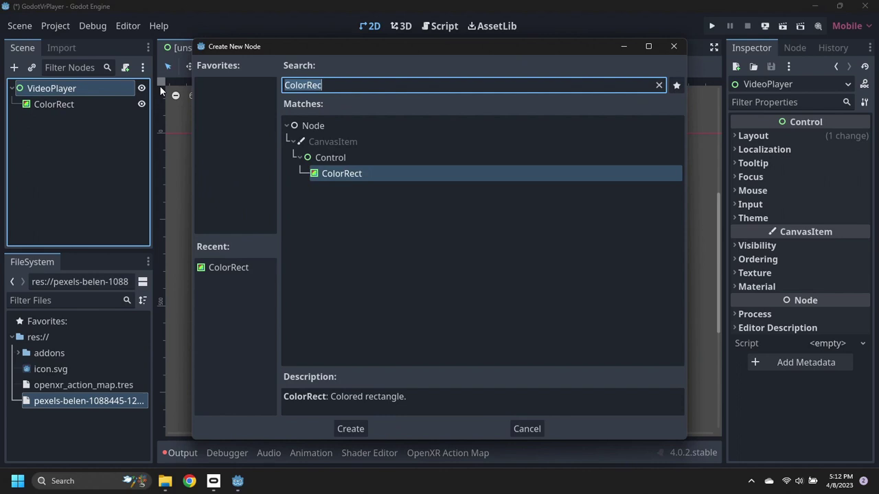
{"action": "type", "text": "VBox"}
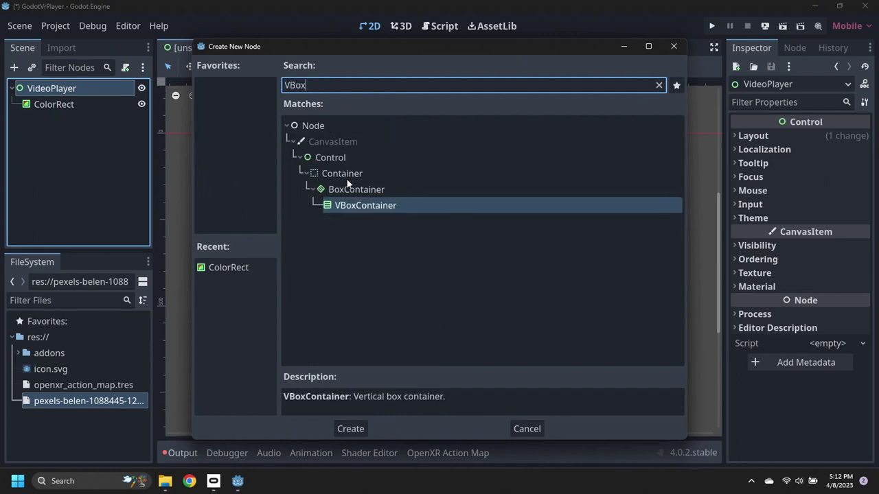
{"action": "double_click", "coordinate": [367, 205]}
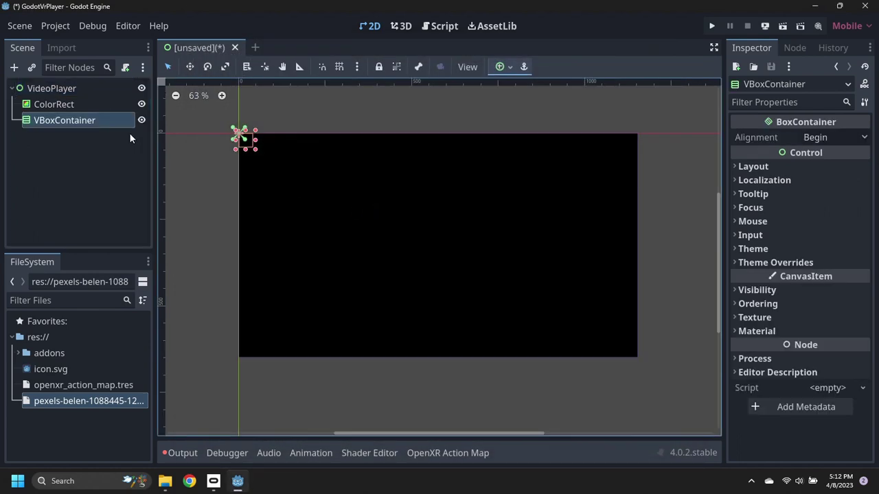
{"action": "left_click", "coordinate": [509, 67]}
{"action": "left_click", "coordinate": [568, 167]}
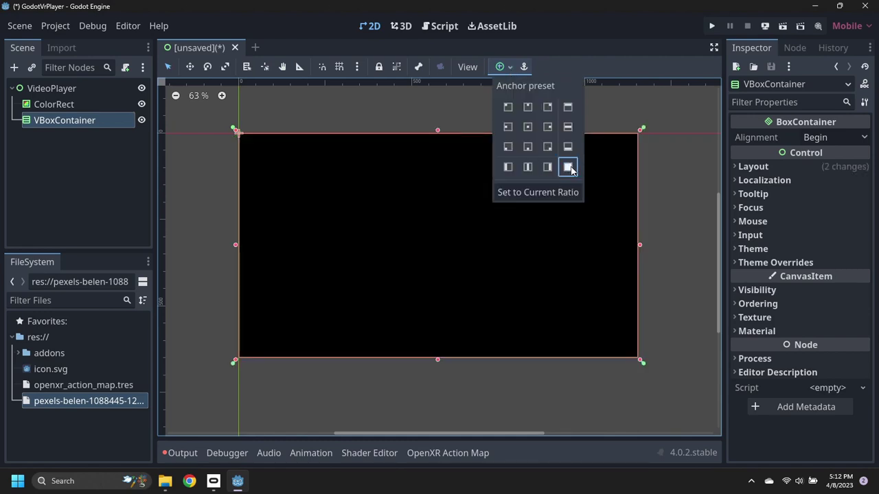
{"action": "left_click", "coordinate": [737, 166]}
Set the VBoxContainer anchors to Custom with offsets Left 10, Top 10, Right -10, Bottom -10.
{"action": "left_click", "coordinate": [737, 166]}
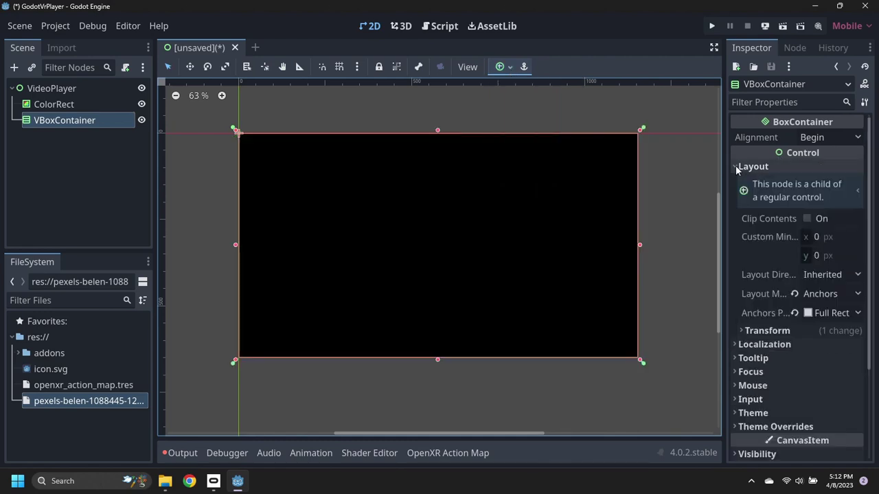
{"action": "left_click", "coordinate": [836, 312]}
{"action": "left_click", "coordinate": [801, 164]}
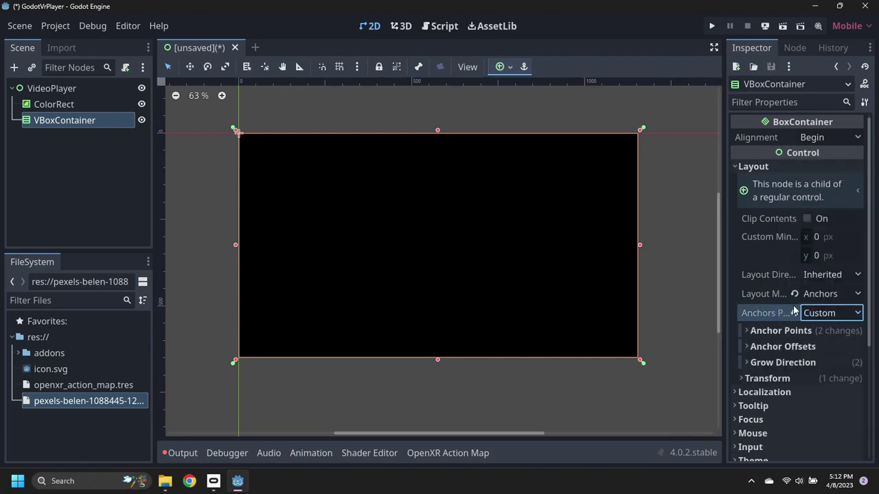
{"action": "left_click", "coordinate": [745, 344]}
{"action": "left_click", "coordinate": [834, 358]}
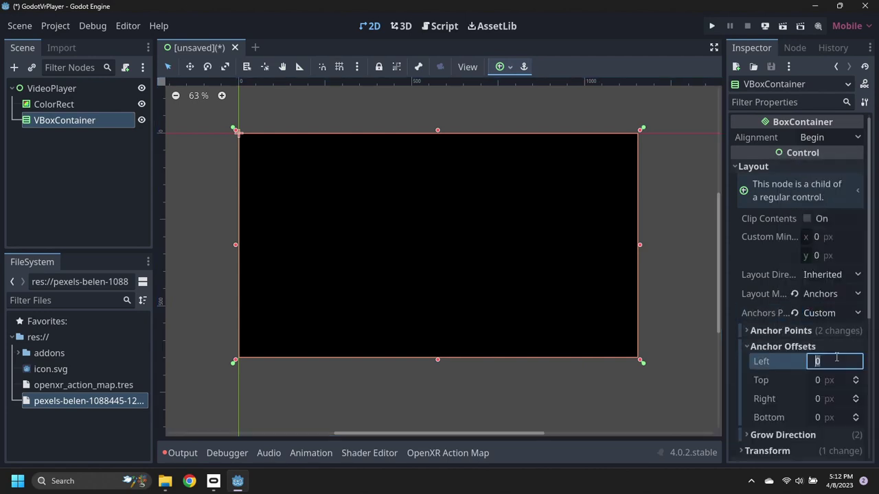
{"action": "type", "text": "10"}
{"action": "key", "text": "Tab"}
{"action": "type", "text": "10"}
{"action": "key", "text": "Tab"}
{"action": "type", "text": "-"}
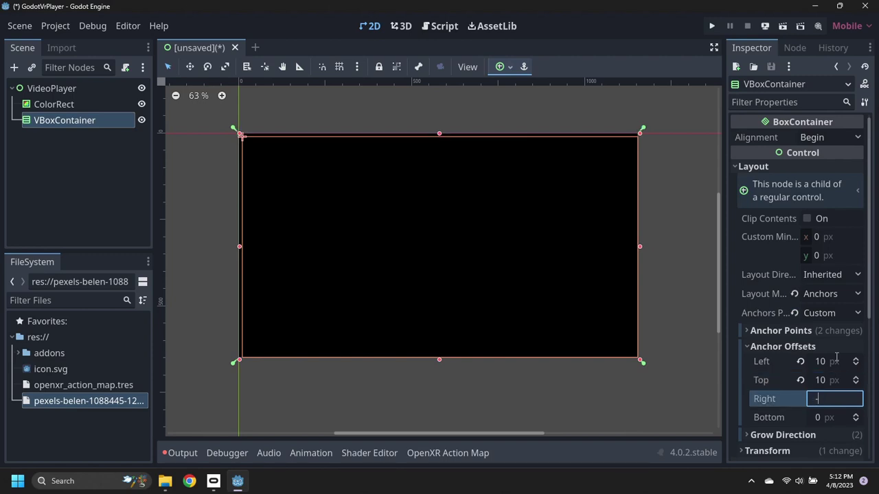
{"action": "type", "text": "10"}
{"action": "key", "text": "Tab"}
{"action": "type", "text": "-10"}
{"action": "key", "text": "Return"}
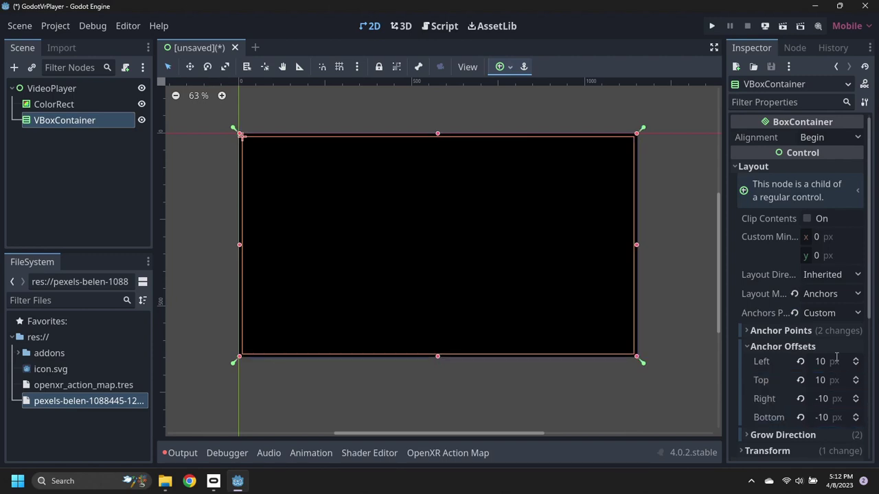
{"action": "right_click", "coordinate": [68, 120]}
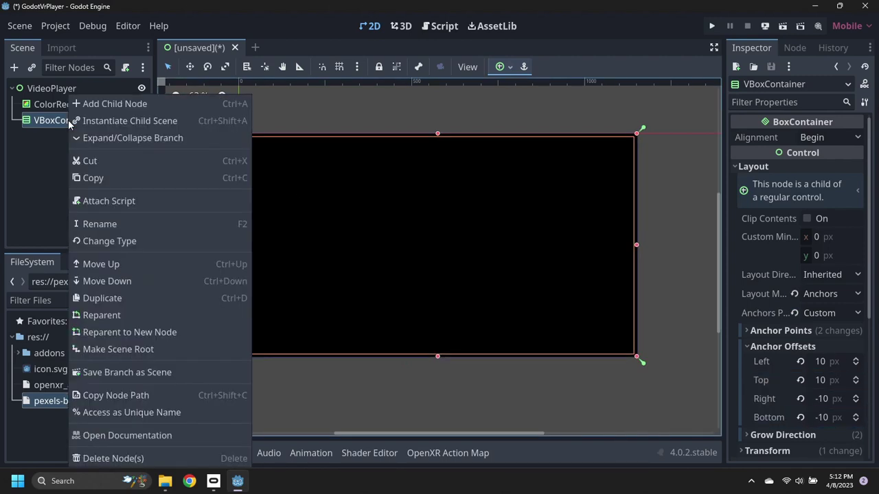
Add a VideoStreamPlayer and an HBoxContainer as children of the VBoxContainer.
{"action": "left_click", "coordinate": [110, 104]}
{"action": "type", "text": "Video"}
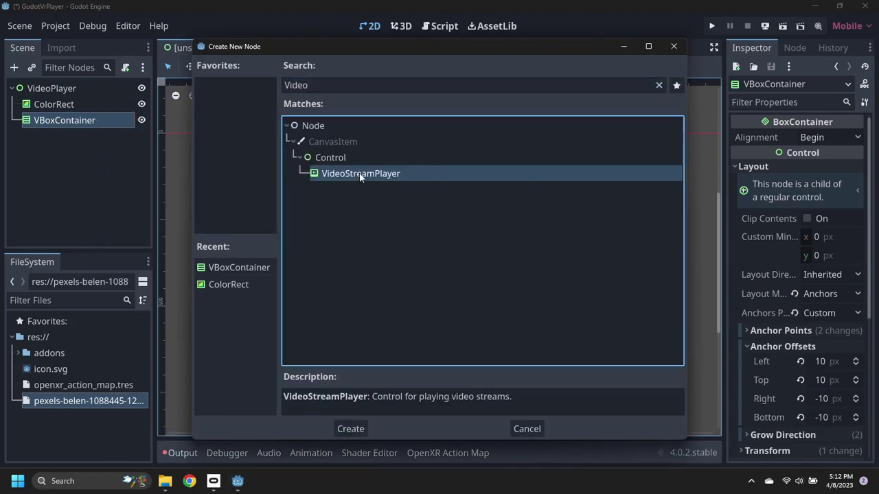
{"action": "double_click", "coordinate": [360, 175]}
{"action": "right_click", "coordinate": [84, 122]}
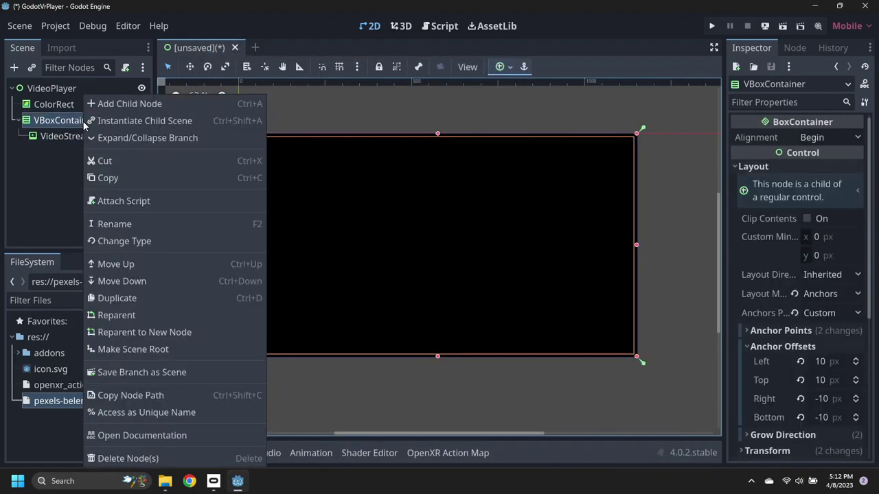
{"action": "left_click", "coordinate": [128, 107]}
{"action": "type", "text": "HBox"}
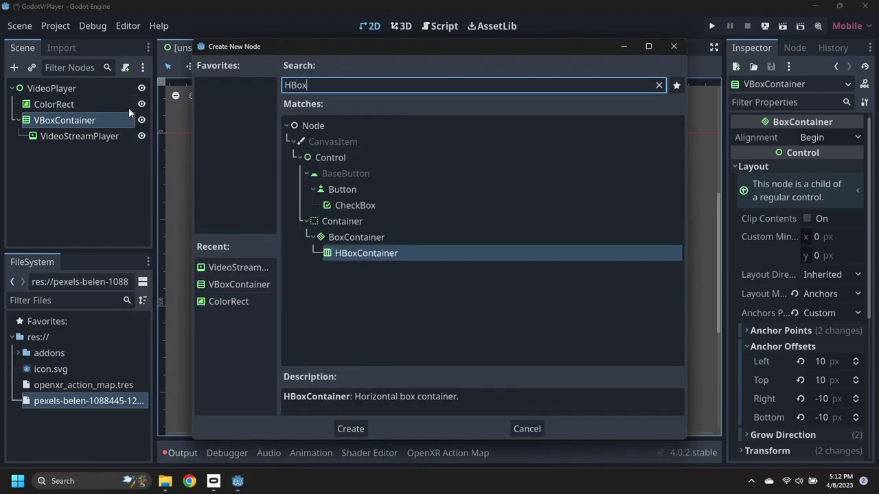
{"action": "double_click", "coordinate": [377, 259]}
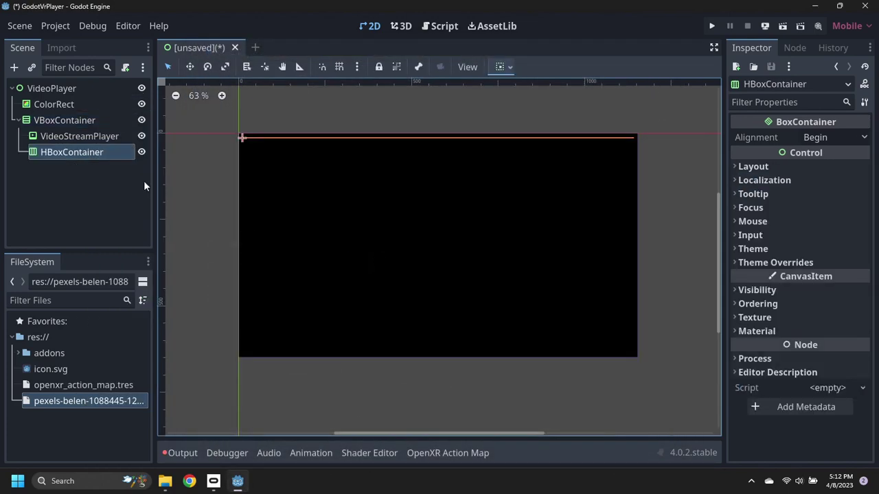
Add two Button nodes under the HBoxContainer.
{"action": "right_click", "coordinate": [72, 153]}
{"action": "left_click", "coordinate": [121, 106]}
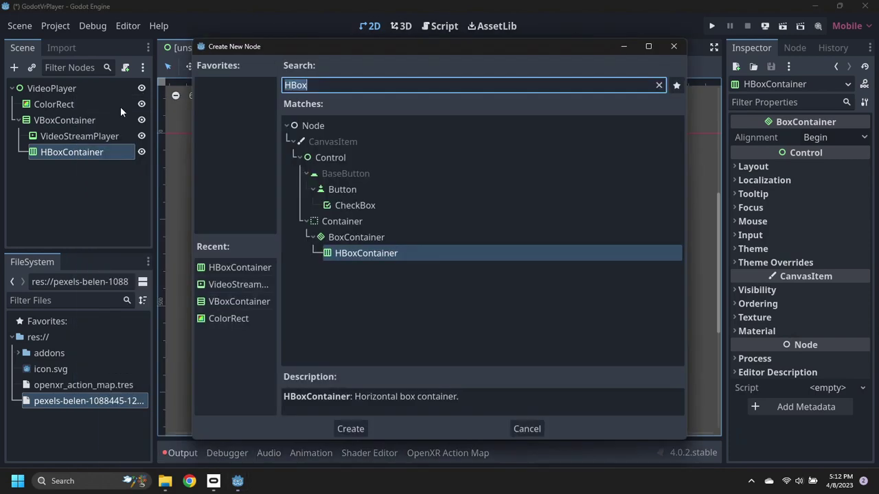
{"action": "type", "text": "Button"}
{"action": "key", "text": "Return"}
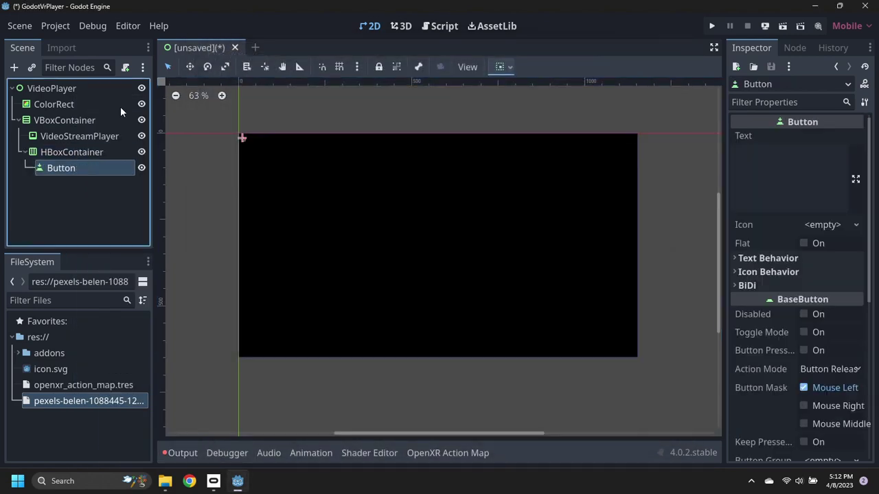
{"action": "right_click", "coordinate": [55, 152]}
{"action": "left_click", "coordinate": [108, 107]}
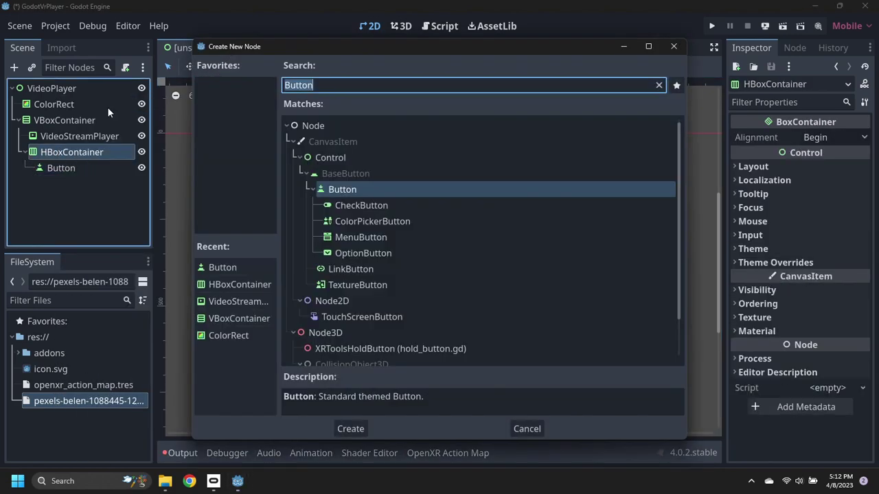
{"action": "key", "text": "Return"}
Rename the first button to Play and set its Text to Play.
{"action": "left_click", "coordinate": [61, 168]}
{"action": "left_click", "coordinate": [61, 168]}
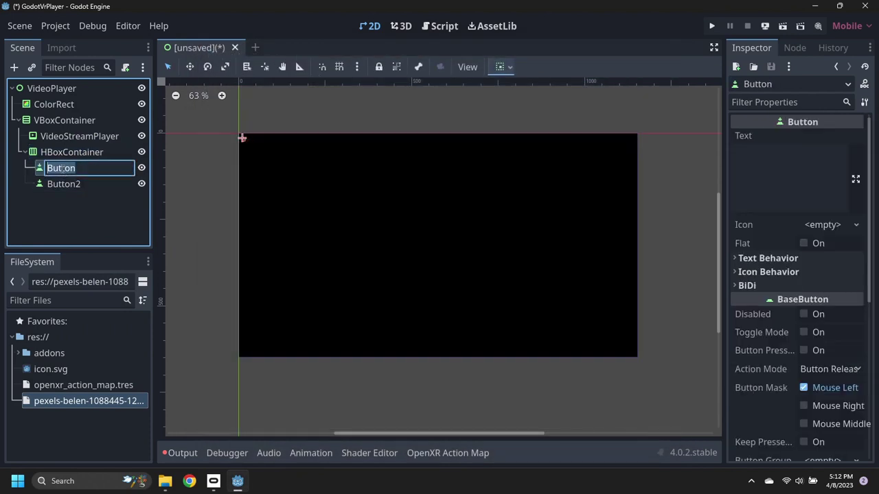
{"action": "type", "text": "Play"}
{"action": "key", "text": "Return"}
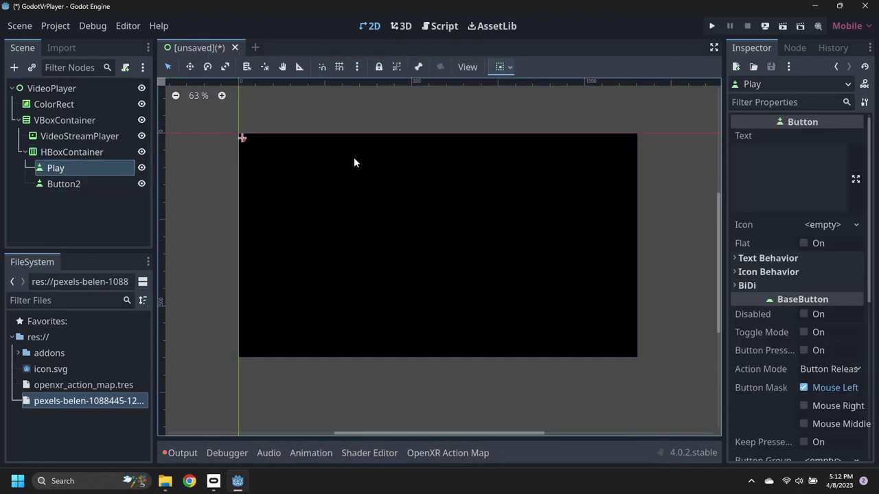
{"action": "left_click", "coordinate": [740, 154]}
{"action": "type", "text": "Play"}
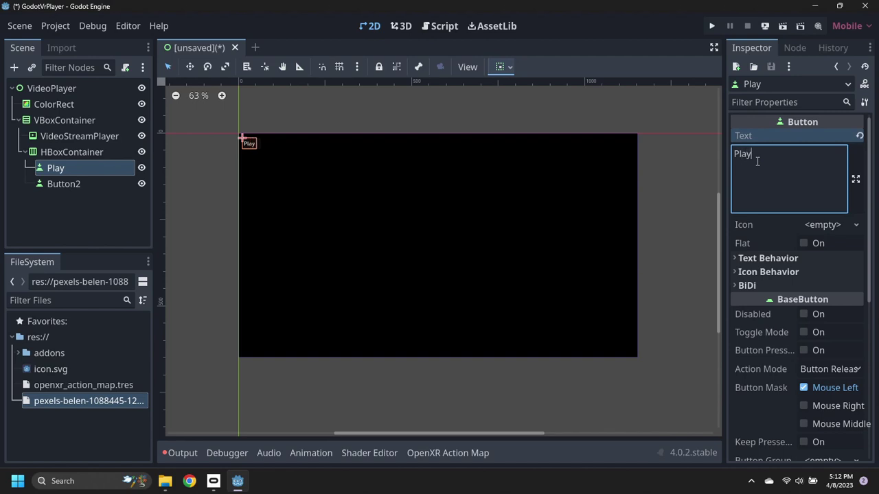
Rename Button2 to Stop and set its Text to Stop.
{"action": "double_click", "coordinate": [81, 189]}
{"action": "type", "text": "Stop"}
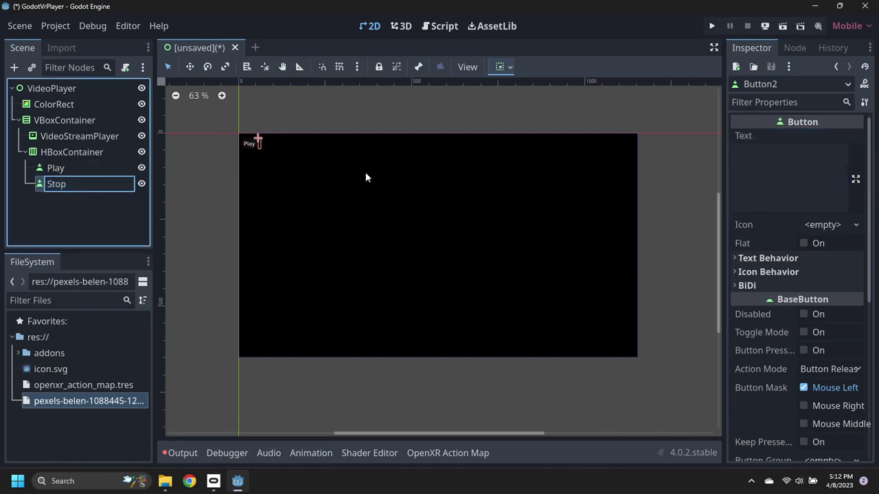
{"action": "key", "text": "Return"}
{"action": "left_click", "coordinate": [784, 160]}
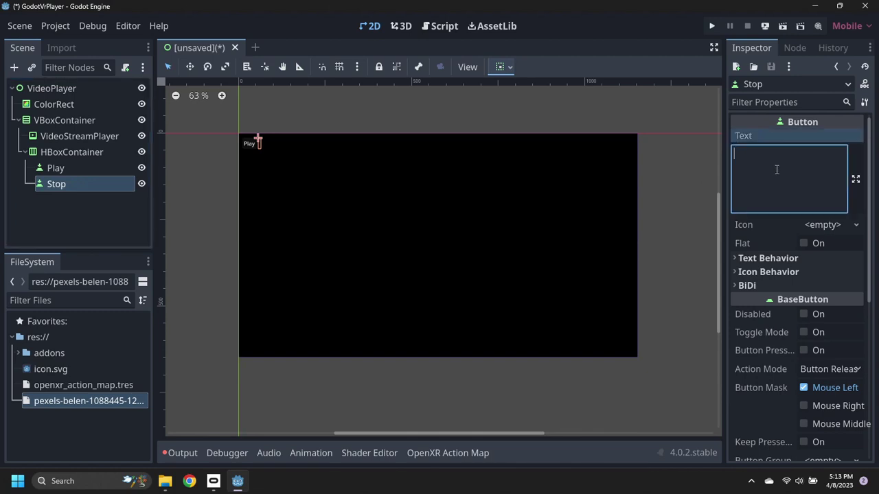
{"action": "type", "text": "Stop"}
{"action": "left_click", "coordinate": [103, 154]}
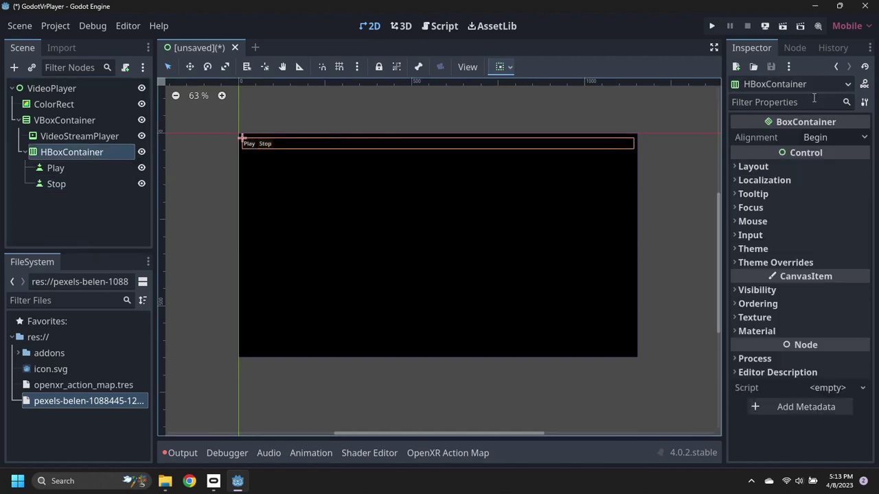
Set the HBoxContainer's Alignment to Center.
{"action": "left_click", "coordinate": [831, 138]}
{"action": "left_click", "coordinate": [822, 170]}
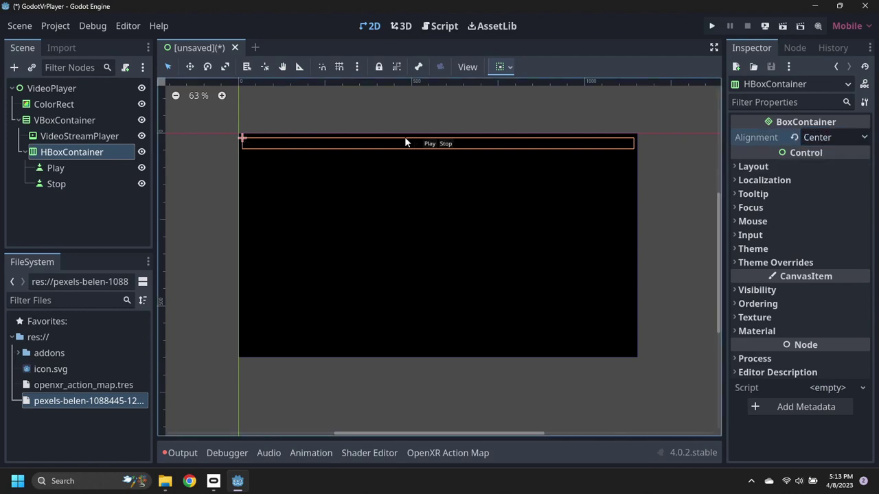
{"action": "left_click", "coordinate": [90, 136]}
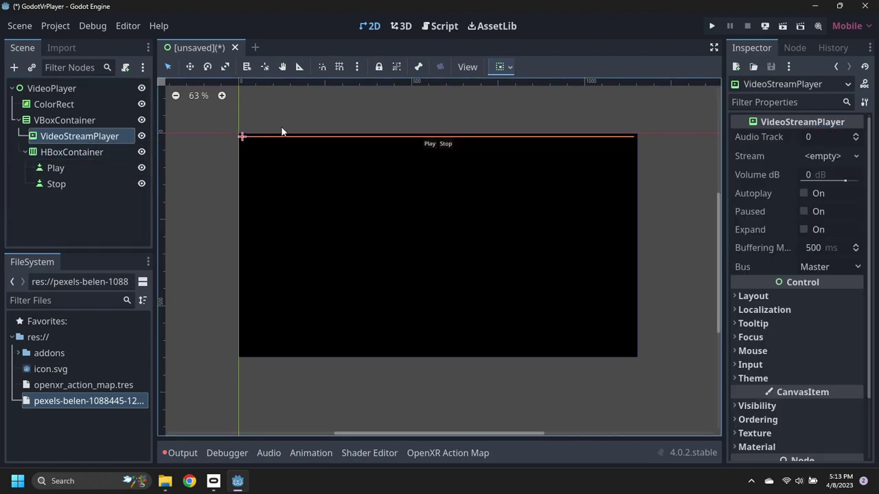
Make the VideoStreamPlayer fill and expand vertically, with Expand enabled.
{"action": "left_click", "coordinate": [512, 68]}
{"action": "left_click", "coordinate": [570, 171]}
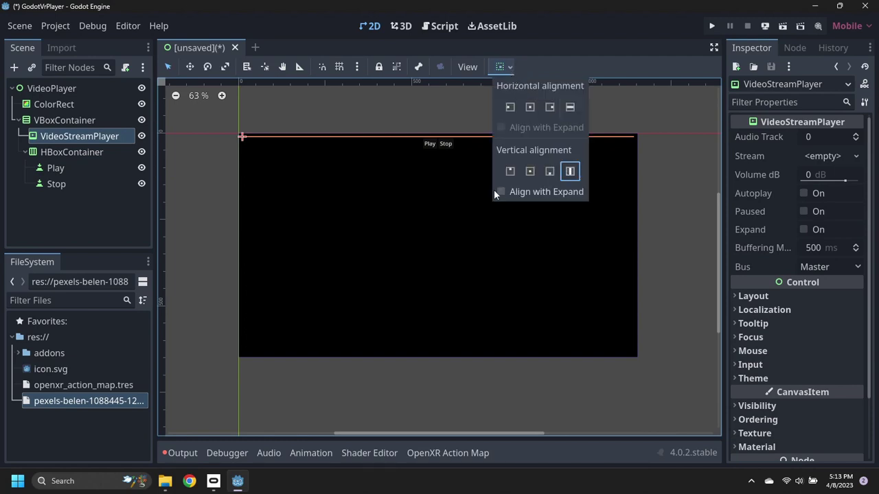
{"action": "left_click", "coordinate": [503, 192]}
{"action": "left_click", "coordinate": [568, 172]}
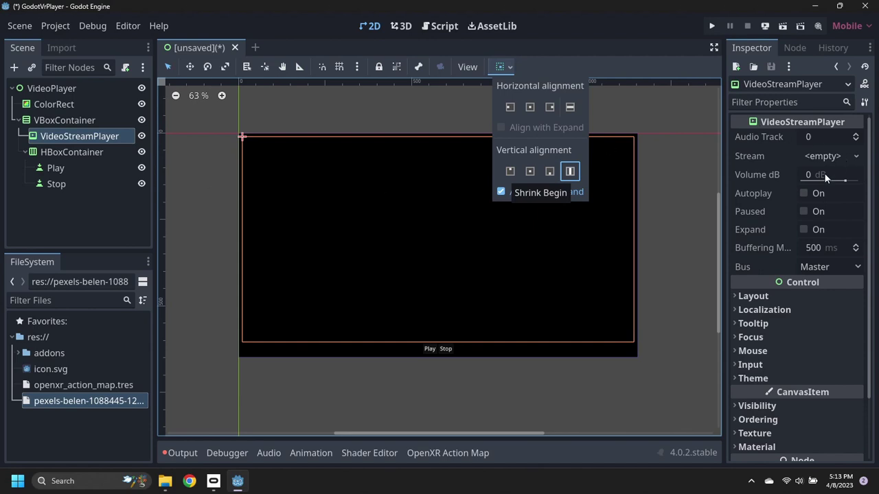
{"action": "left_click", "coordinate": [804, 227]}
{"action": "left_click", "coordinate": [804, 228]}
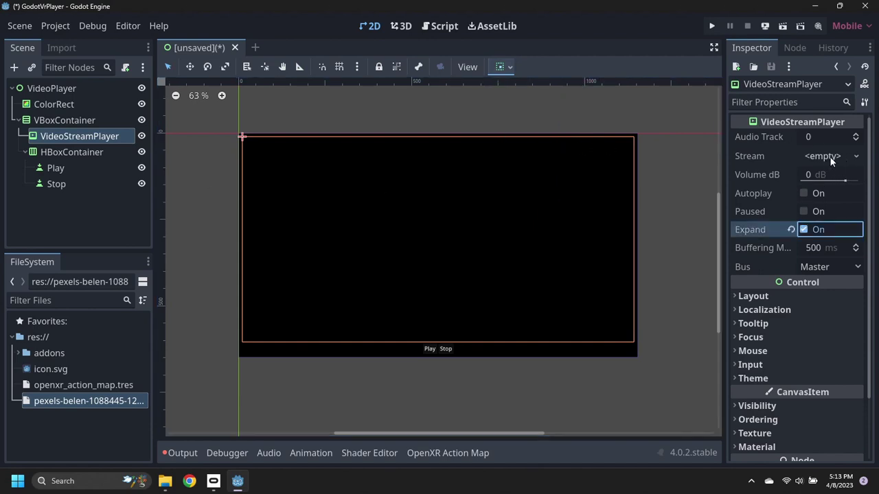
{"action": "left_click", "coordinate": [832, 158]}
Give the VideoStreamPlayer a new VideoStreamTheora stream and copy the pexels video's file path.
{"action": "left_click", "coordinate": [802, 175]}
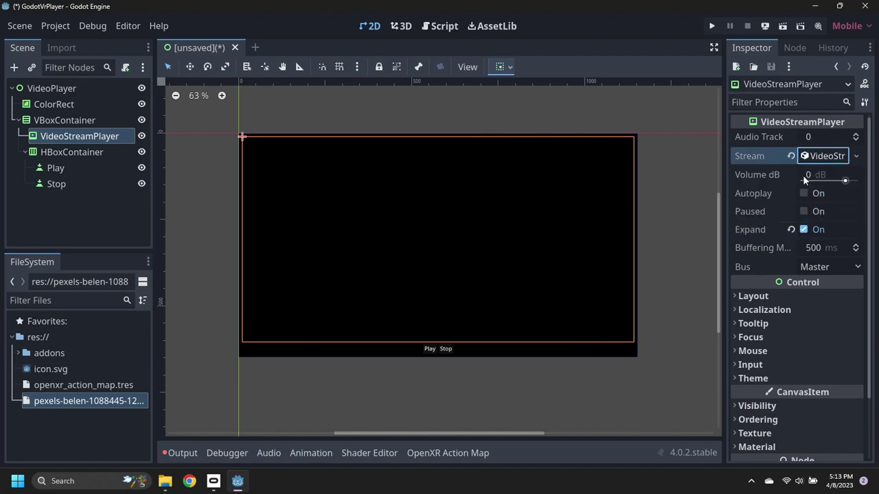
{"action": "left_click", "coordinate": [67, 402]}
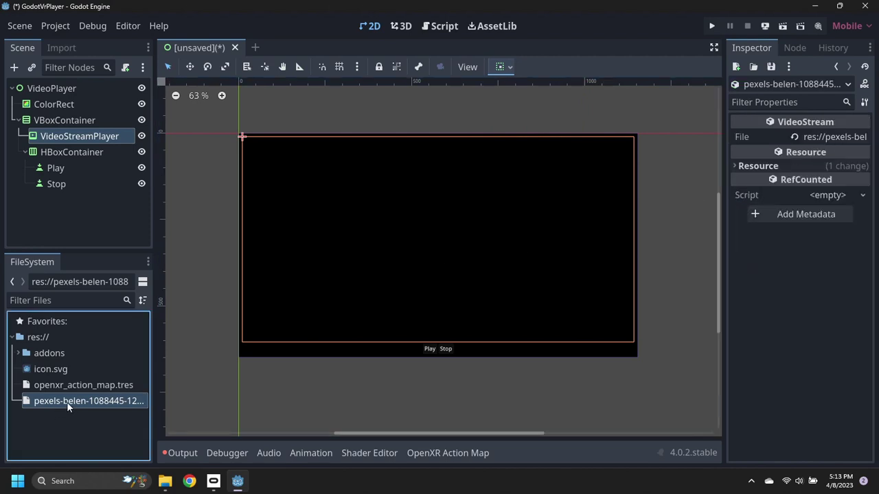
{"action": "left_click", "coordinate": [821, 138]}
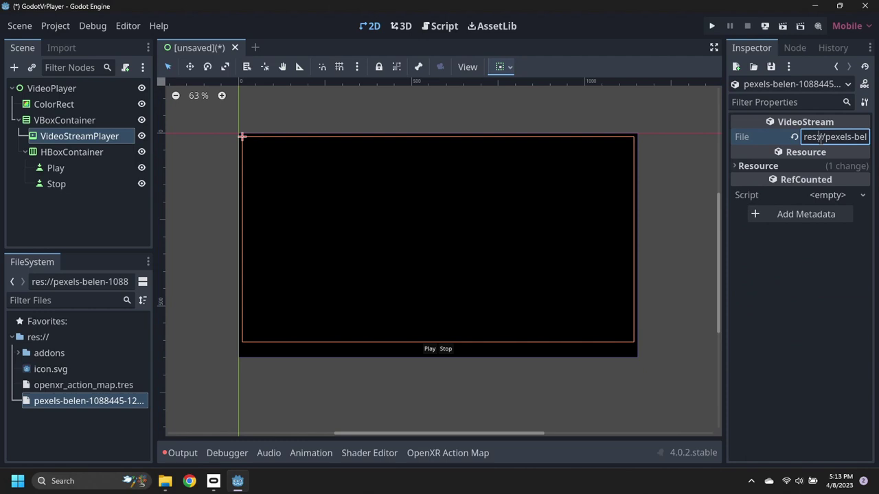
{"action": "key", "text": "ctrl+a"}
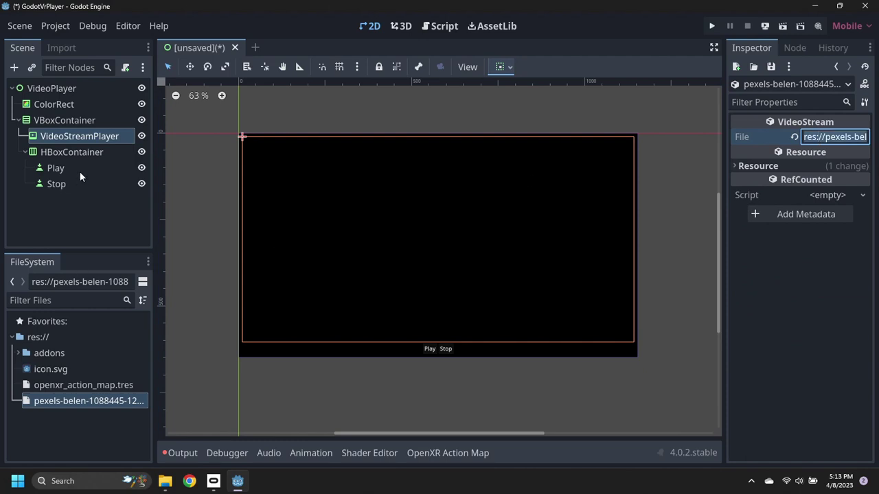
{"action": "left_click", "coordinate": [73, 130]}
{"action": "left_click", "coordinate": [832, 157]}
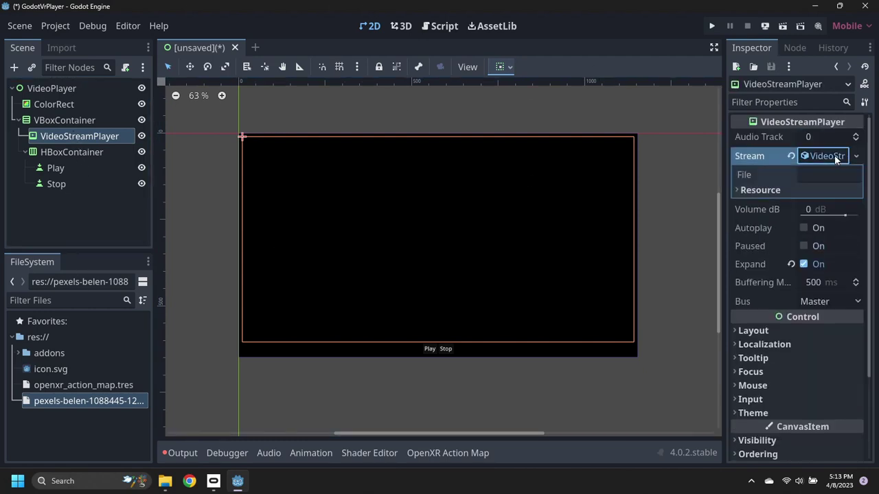
{"action": "right_click", "coordinate": [815, 175]}
{"action": "left_click", "coordinate": [758, 214]}
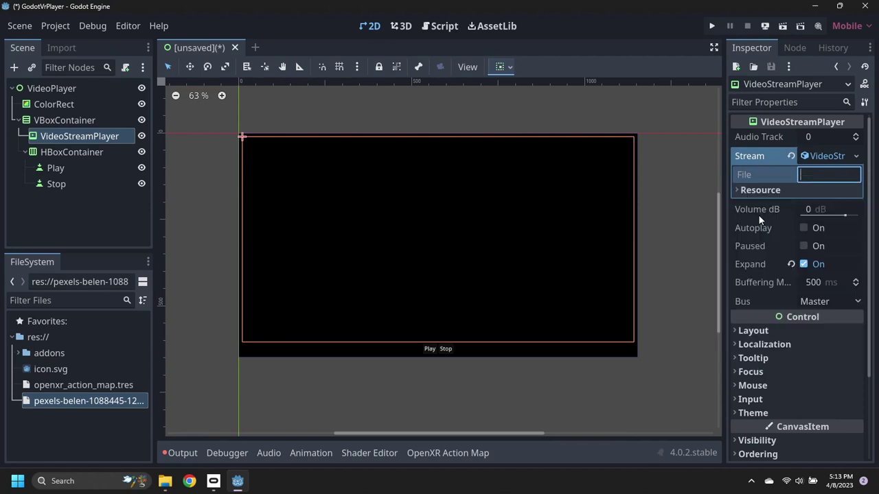
{"action": "key", "text": "Return"}
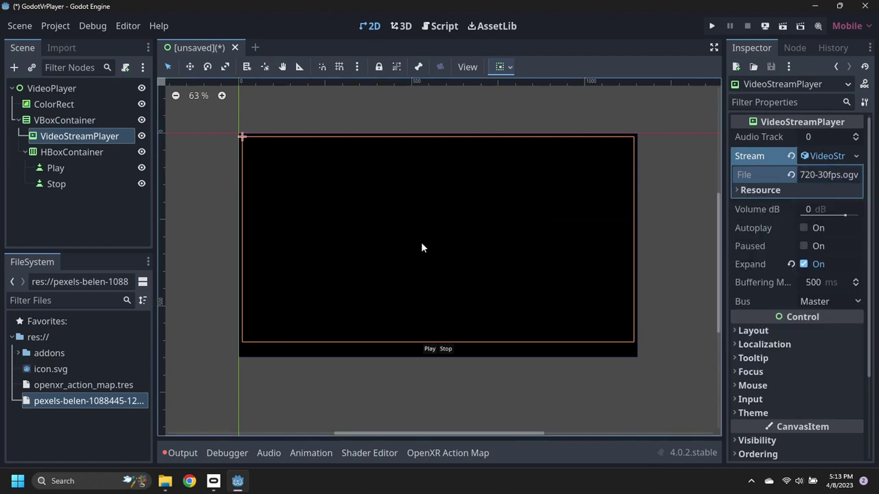
{"action": "left_click", "coordinate": [55, 168]}
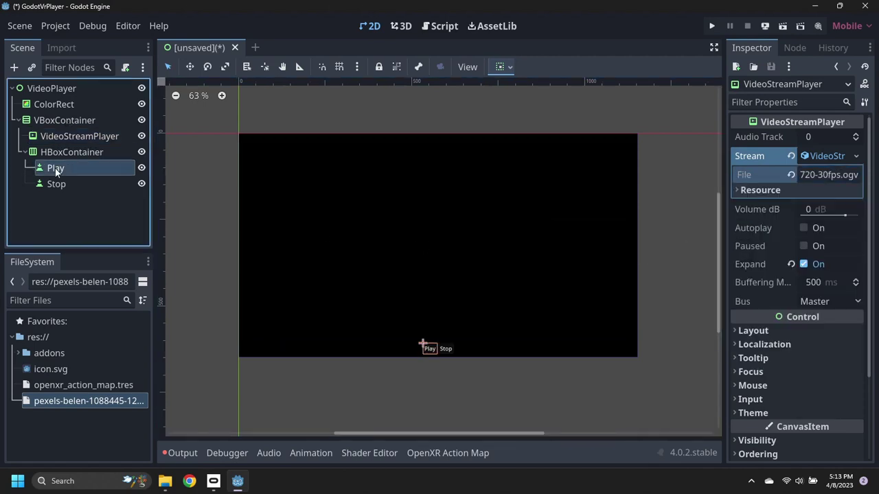
Connect the Play button's pressed() signal to the VideoStreamPlayer's play method.
{"action": "left_click", "coordinate": [795, 48]}
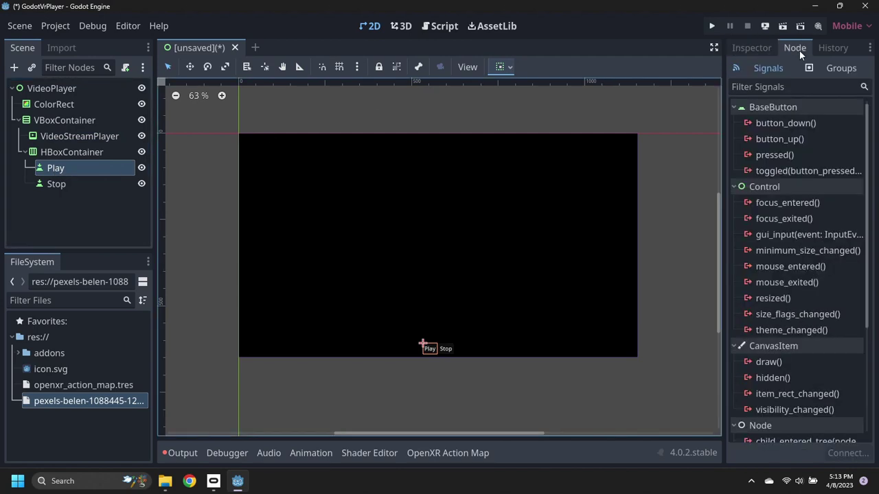
{"action": "right_click", "coordinate": [774, 158]}
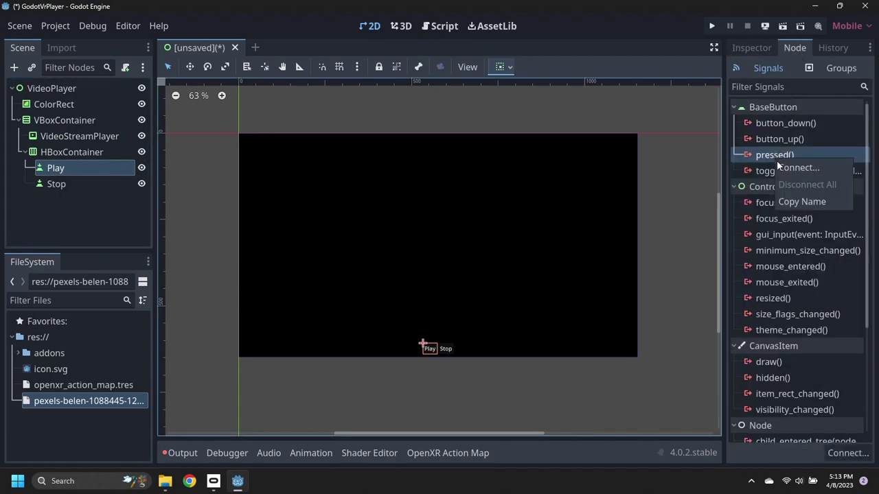
{"action": "left_click", "coordinate": [776, 162]}
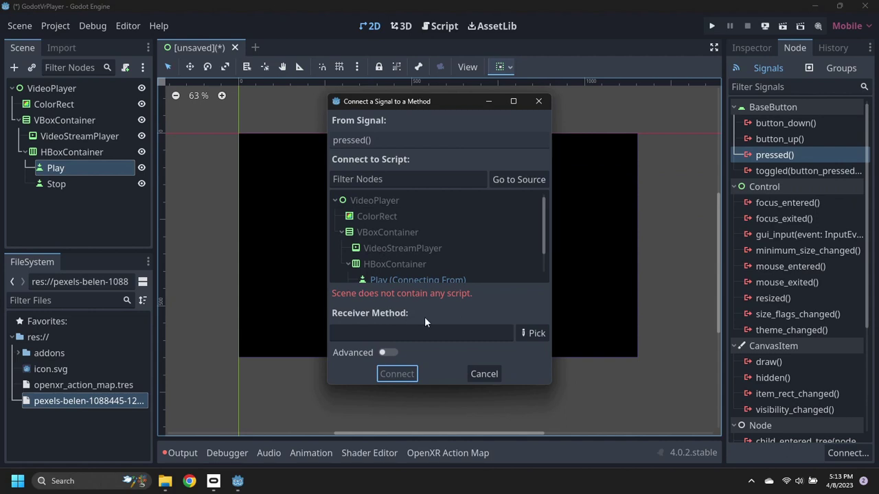
{"action": "left_click", "coordinate": [386, 353]}
{"action": "left_click", "coordinate": [311, 233]}
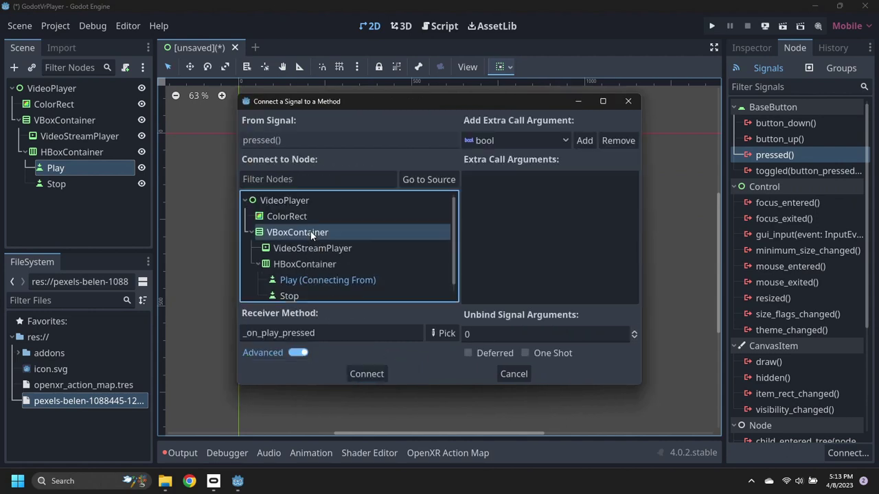
{"action": "left_click_drag", "start_coordinate": [334, 333], "coordinate": [253, 332]}
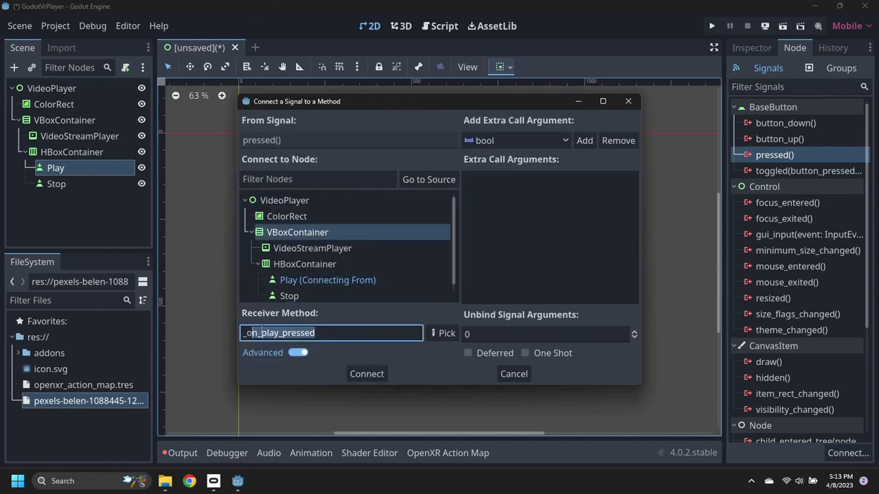
{"action": "left_click", "coordinate": [307, 250]}
{"action": "left_click_drag", "start_coordinate": [340, 332], "coordinate": [230, 327]}
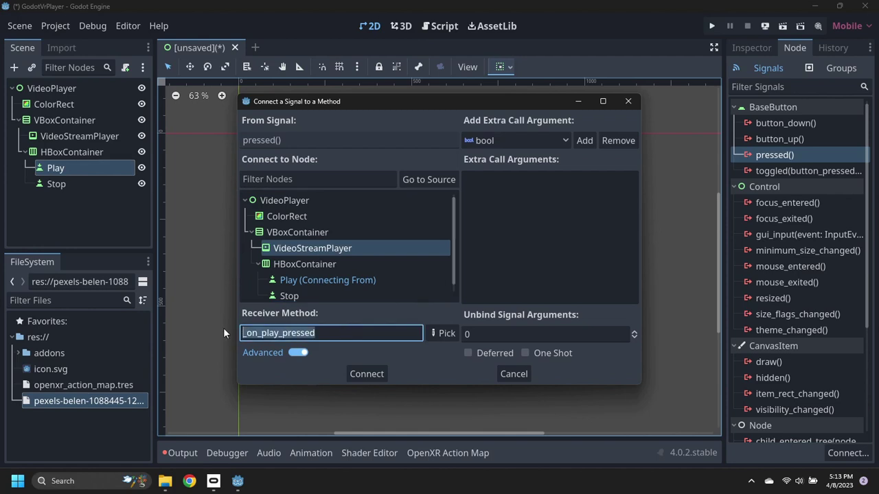
{"action": "type", "text": "play"}
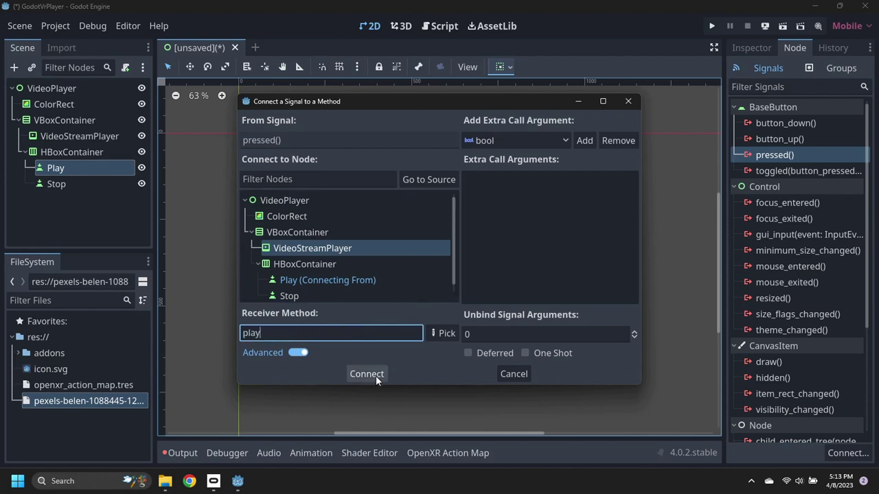
{"action": "left_click", "coordinate": [373, 375]}
Connect the Stop button's pressed() signal to the VideoStreamPlayer's stop method.
{"action": "left_click", "coordinate": [62, 184]}
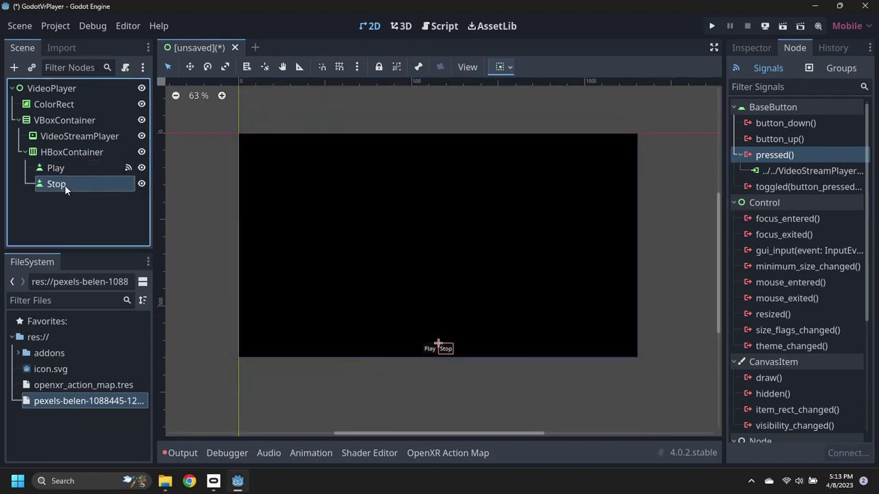
{"action": "double_click", "coordinate": [782, 155]}
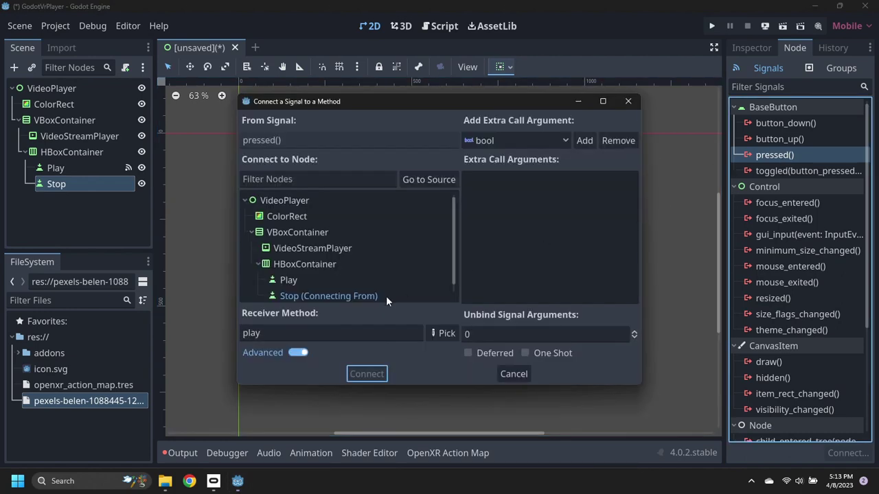
{"action": "left_click", "coordinate": [308, 248]}
{"action": "left_click_drag", "start_coordinate": [319, 333], "coordinate": [217, 334]}
{"action": "type", "text": "stop"}
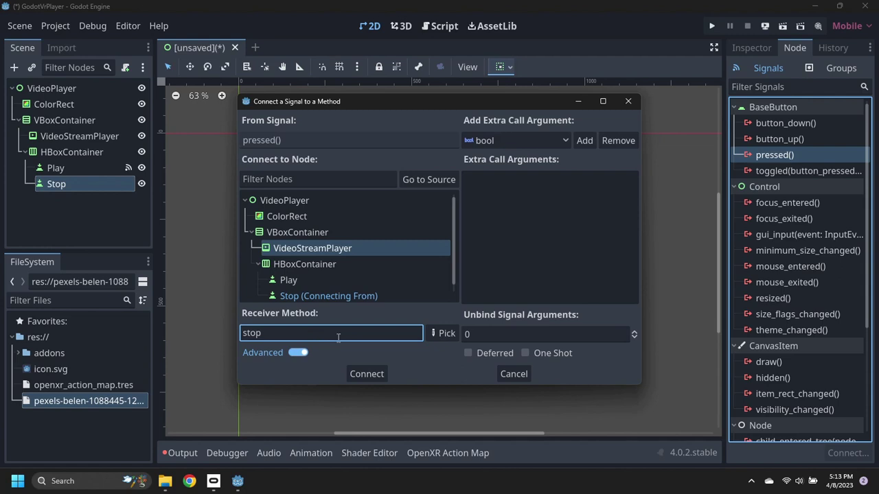
{"action": "left_click", "coordinate": [366, 373]}
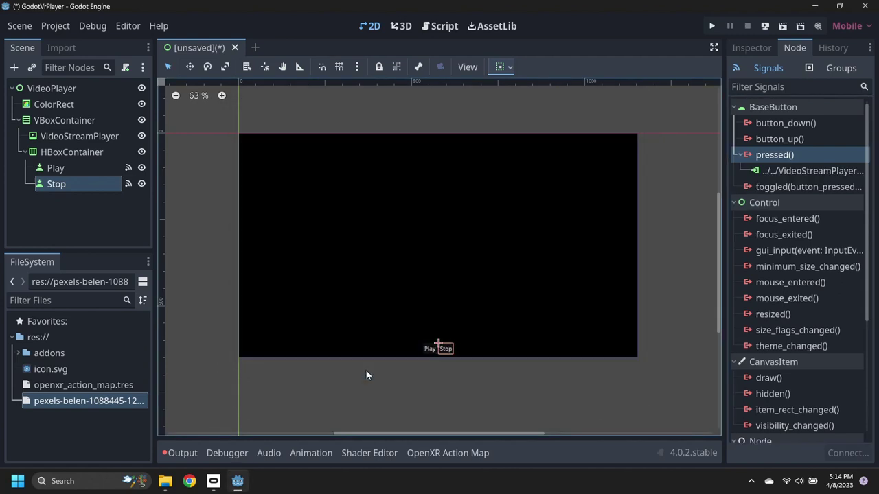
Save the current scene as video_player.tscn.
{"action": "left_click", "coordinate": [22, 28]}
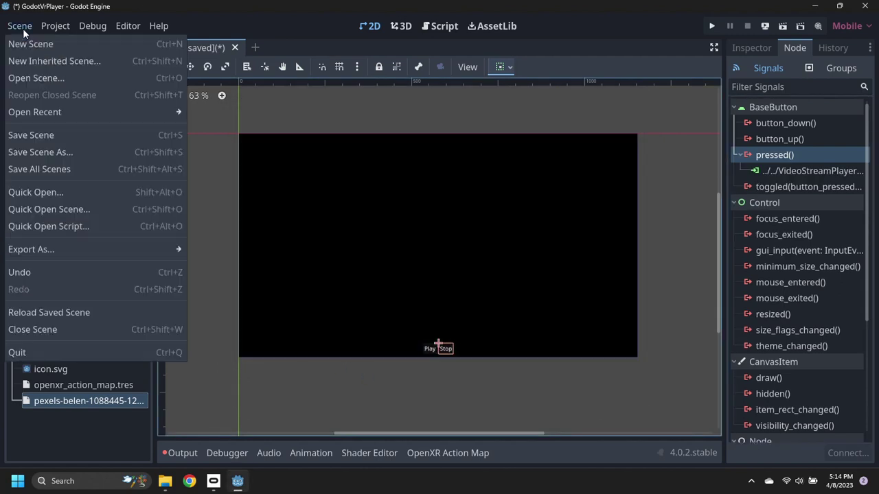
{"action": "left_click", "coordinate": [40, 135]}
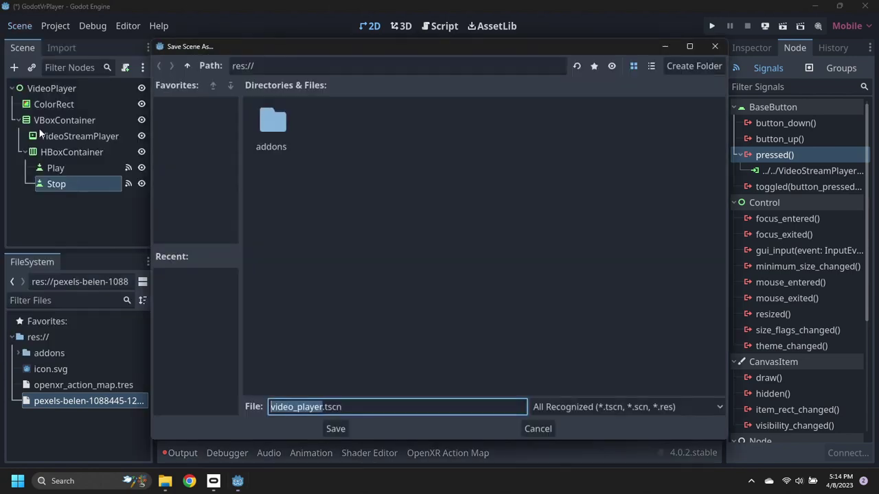
{"action": "left_click", "coordinate": [334, 426]}
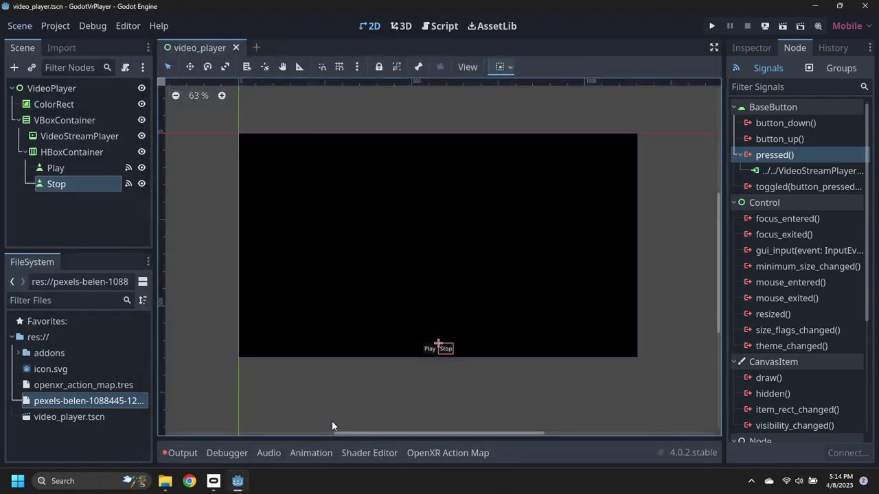
Switch to the 3D workspace and create a new empty scene.
{"action": "left_click", "coordinate": [404, 27]}
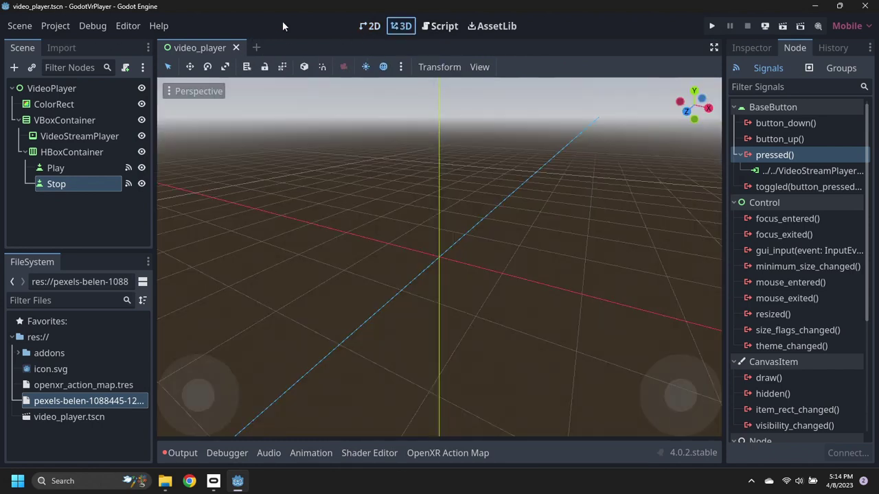
{"action": "left_click", "coordinate": [19, 25]}
{"action": "left_click", "coordinate": [21, 45]}
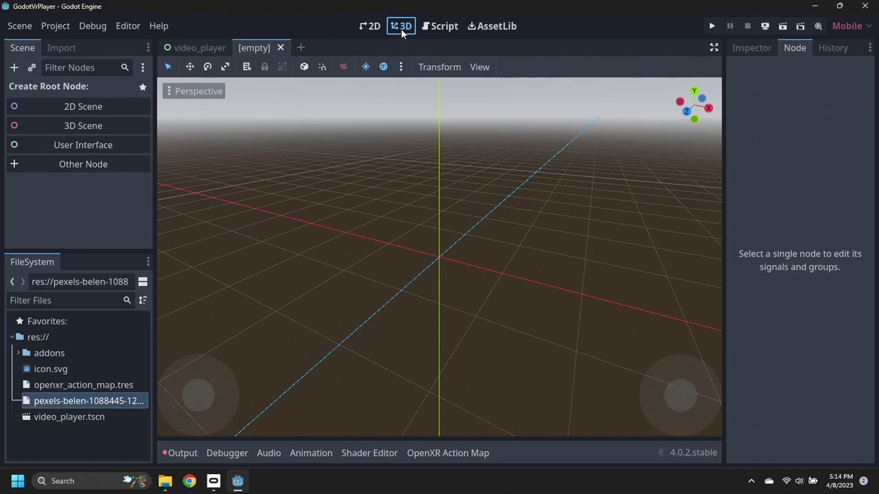
Create a 3D Scene root named Main and add an XROrigin3D child under it.
{"action": "left_click", "coordinate": [61, 122]}
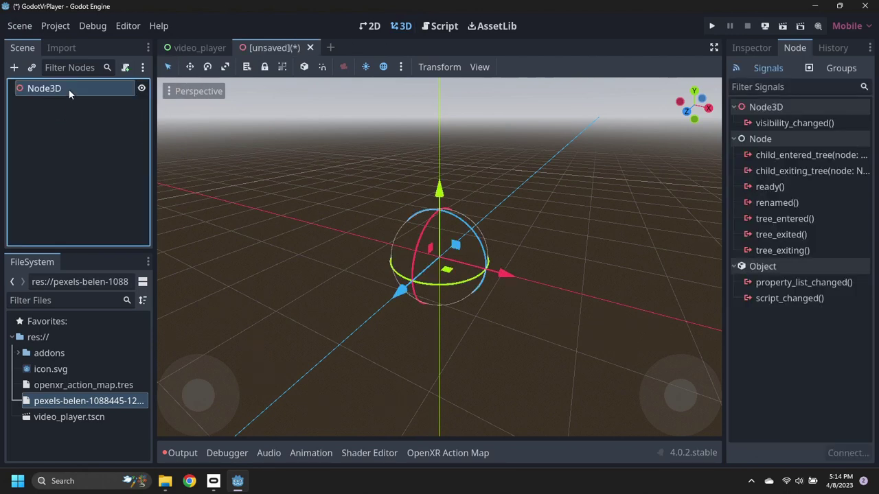
{"action": "double_click", "coordinate": [69, 89]}
{"action": "key", "text": "BackSpace"}
{"action": "key", "text": "BackSpace"}
{"action": "key", "text": "BackSpace"}
{"action": "key", "text": "BackSpace"}
{"action": "key", "text": "BackSpace"}
{"action": "key", "text": "BackSpace"}
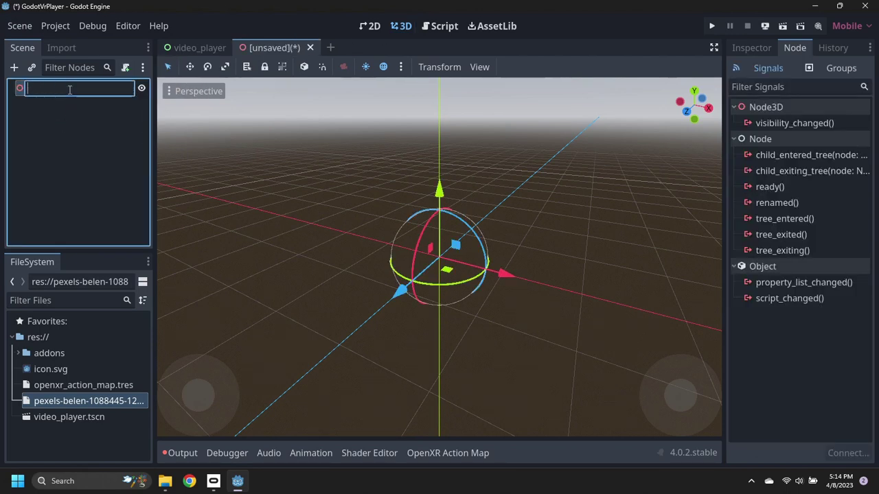
{"action": "type", "text": "Main"}
{"action": "key", "text": "Return"}
{"action": "right_click", "coordinate": [68, 89]}
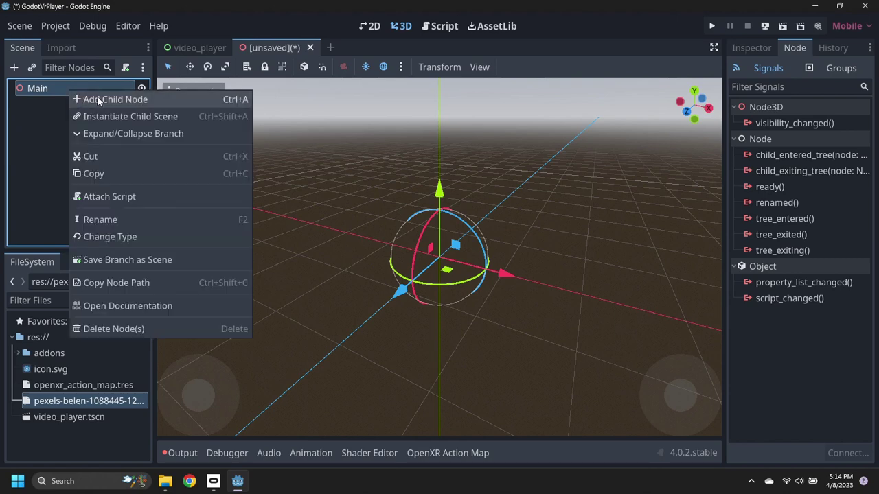
{"action": "left_click", "coordinate": [97, 101]}
{"action": "type", "text": "XROrigin"}
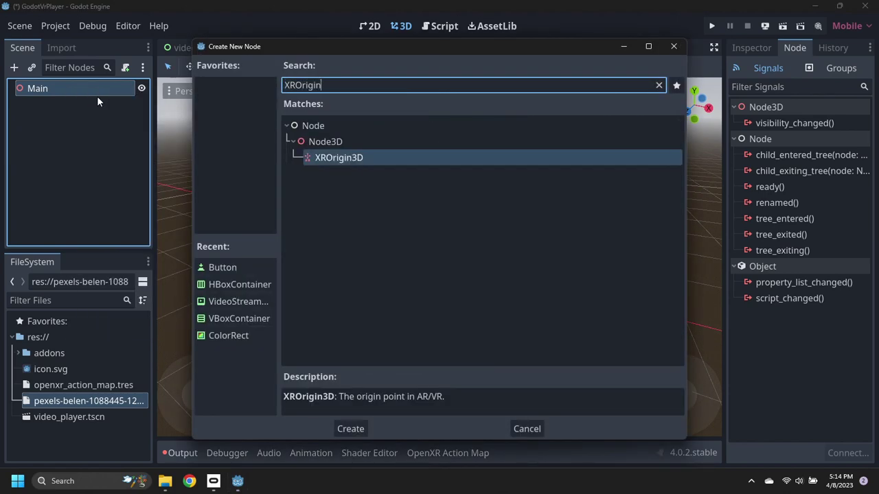
{"action": "key", "text": "Return"}
Add an XRCamera3D under XROrigin3D and raise it 1 unit along Y.
{"action": "right_click", "coordinate": [97, 96]}
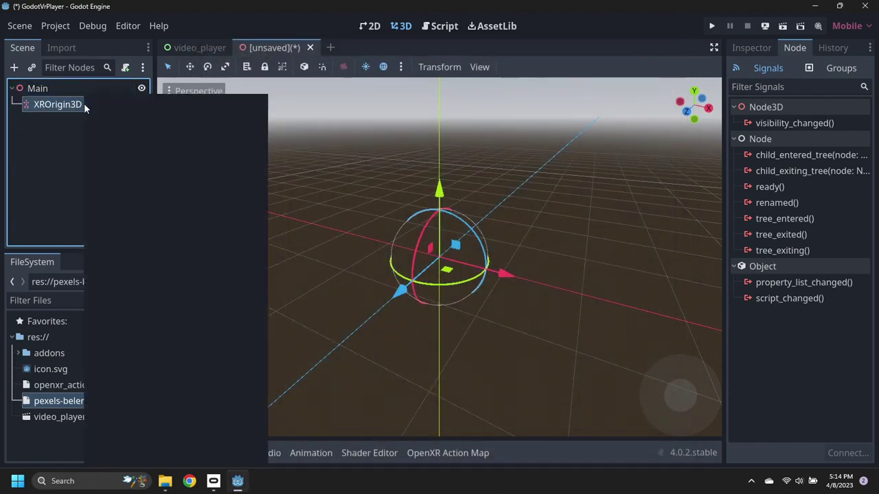
{"action": "left_click", "coordinate": [105, 105]}
{"action": "type", "text": "XRCamera"}
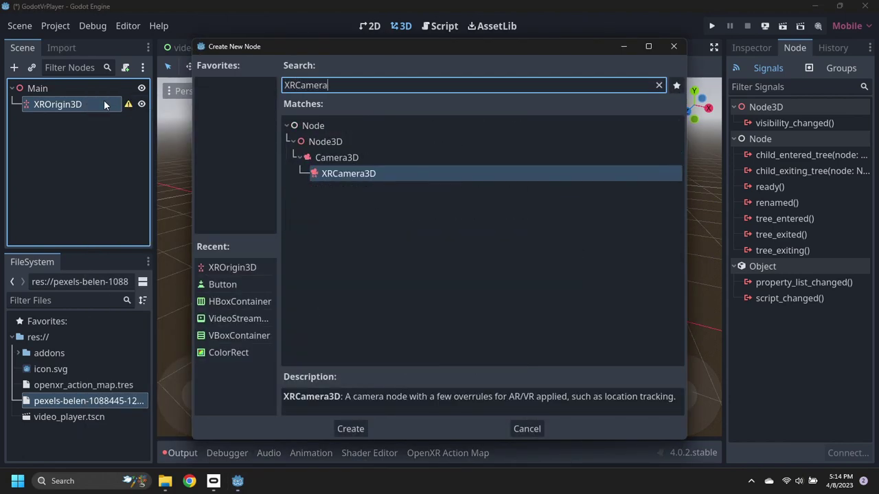
{"action": "key", "text": "Return"}
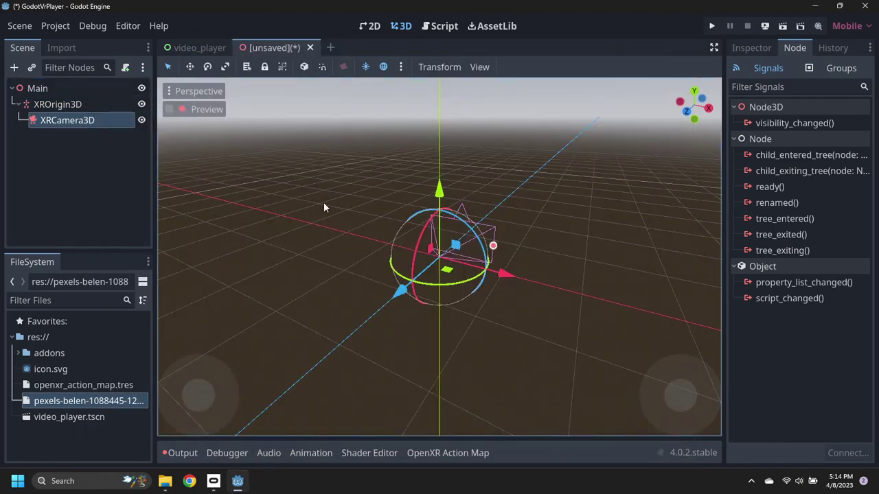
{"action": "left_click_drag", "start_coordinate": [442, 195], "coordinate": [446, 132]}
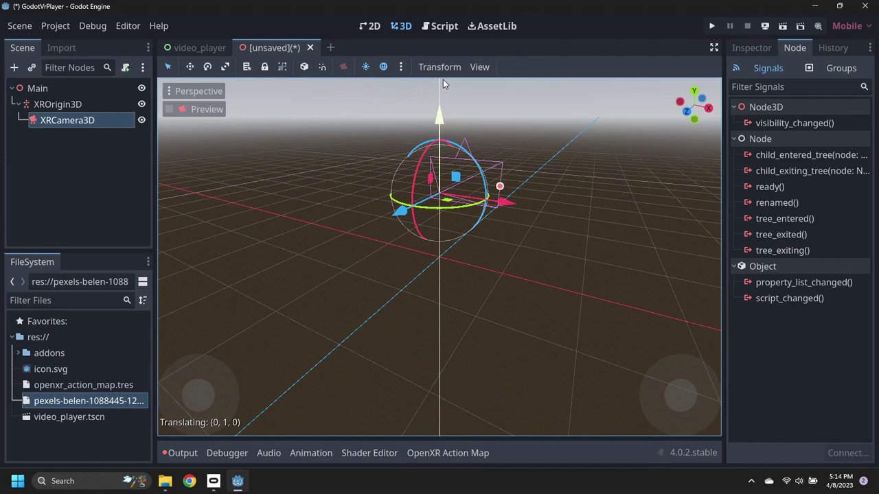
{"action": "left_click_drag", "start_coordinate": [443, 81], "coordinate": [441, 46]}
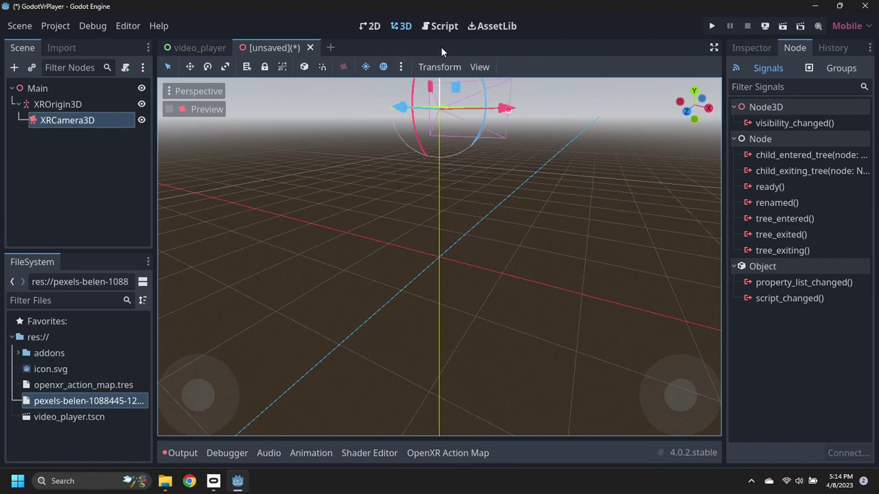
{"action": "right_click", "coordinate": [70, 107]}
{"action": "left_click", "coordinate": [100, 108]}
Add an XRController3D named LeftController, raised and shifted -0.5 along X.
{"action": "type", "text": "XRCont"}
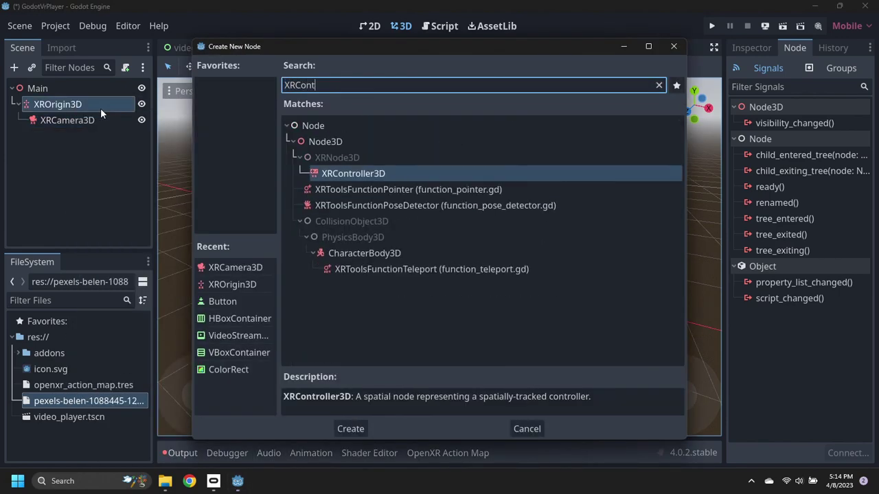
{"action": "key", "text": "Return"}
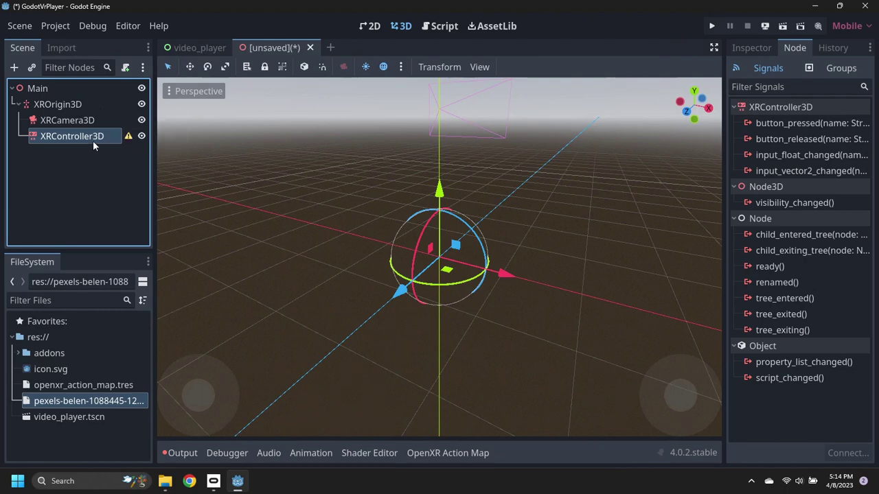
{"action": "double_click", "coordinate": [93, 138]}
{"action": "type", "text": "LeftC"}
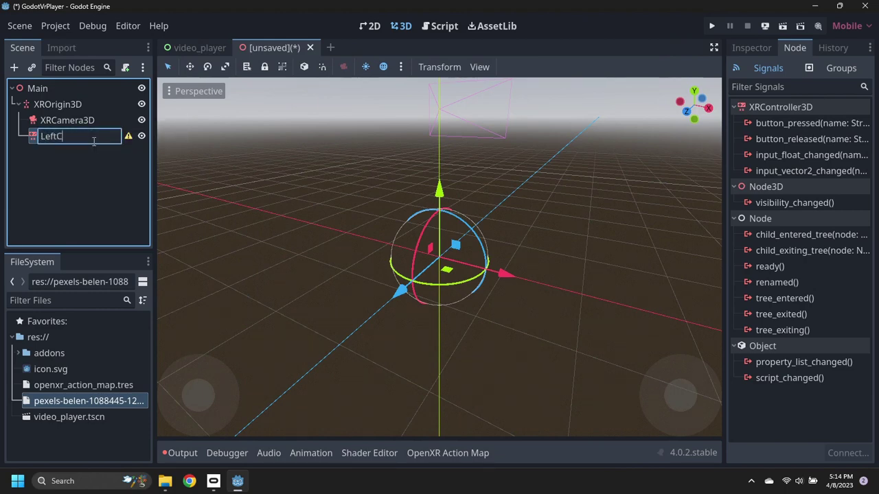
{"action": "type", "text": "ontroller"}
{"action": "key", "text": "Return"}
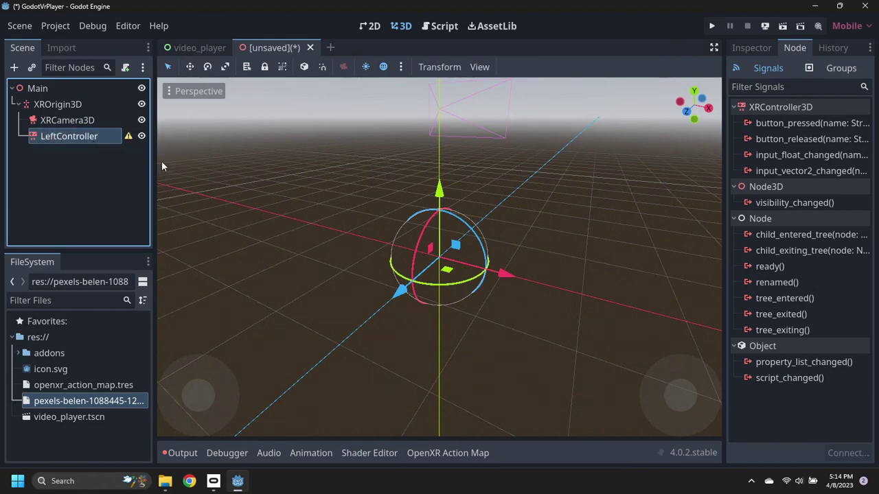
{"action": "left_click_drag", "start_coordinate": [443, 184], "coordinate": [441, 126]}
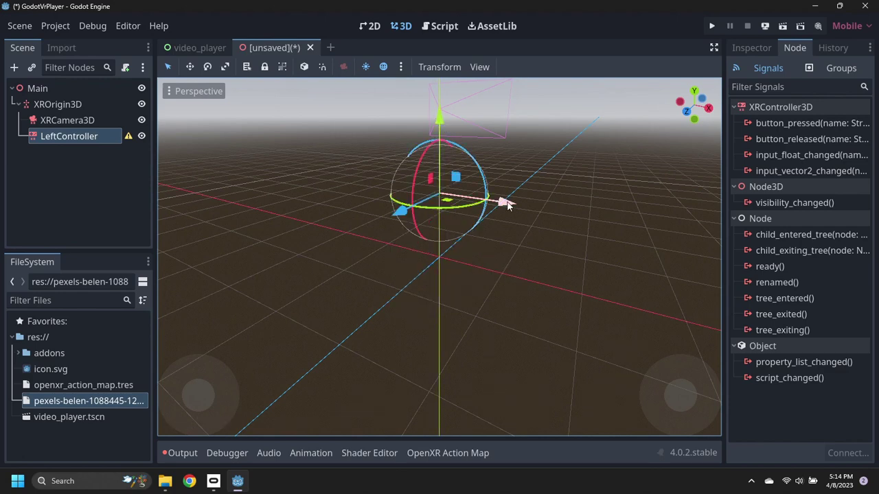
{"action": "left_click_drag", "start_coordinate": [502, 202], "coordinate": [471, 197]}
Set LeftController's Tracker property to left_hand.
{"action": "left_click", "coordinate": [753, 47]}
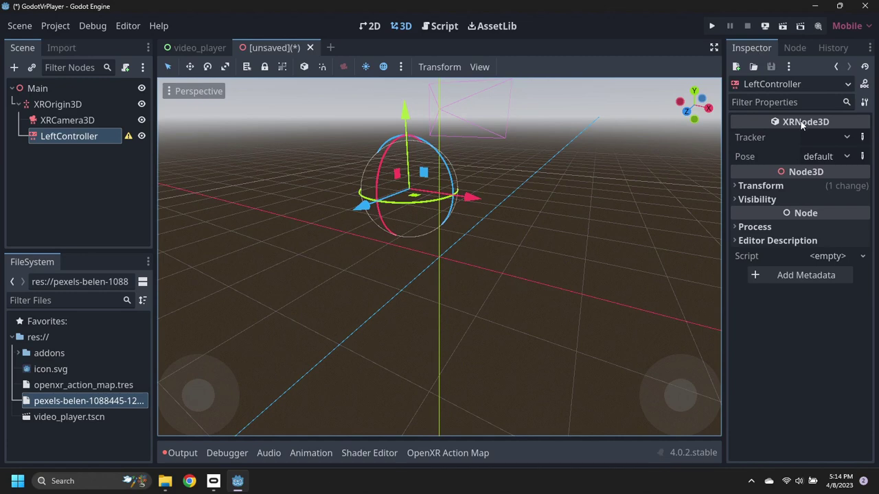
{"action": "left_click", "coordinate": [832, 137]}
{"action": "left_click", "coordinate": [788, 164]}
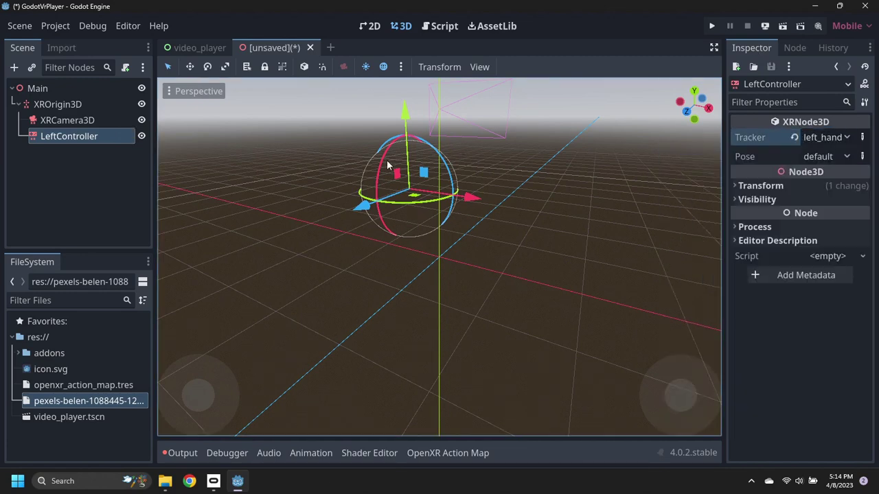
Add an XRController3D named RightController, raised and moved 0.5 to the right.
{"action": "right_click", "coordinate": [54, 103]}
{"action": "left_click", "coordinate": [168, 103]}
{"action": "type", "text": "XRContr"}
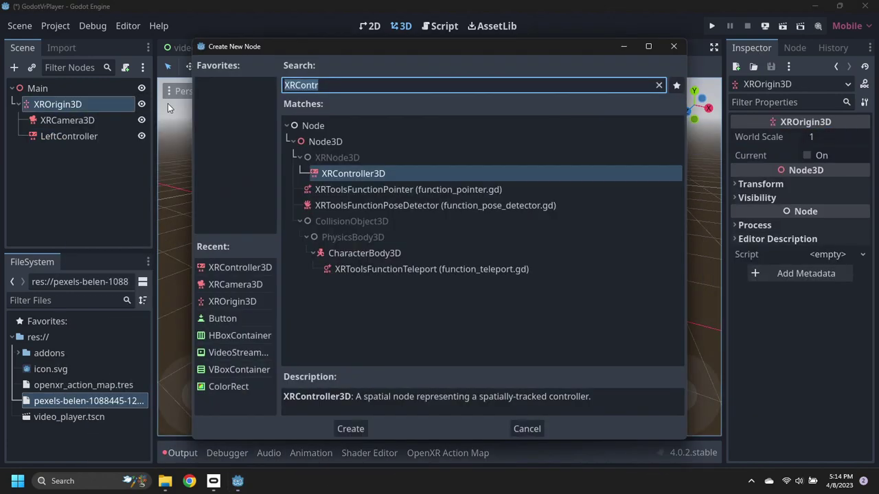
{"action": "double_click", "coordinate": [363, 174]}
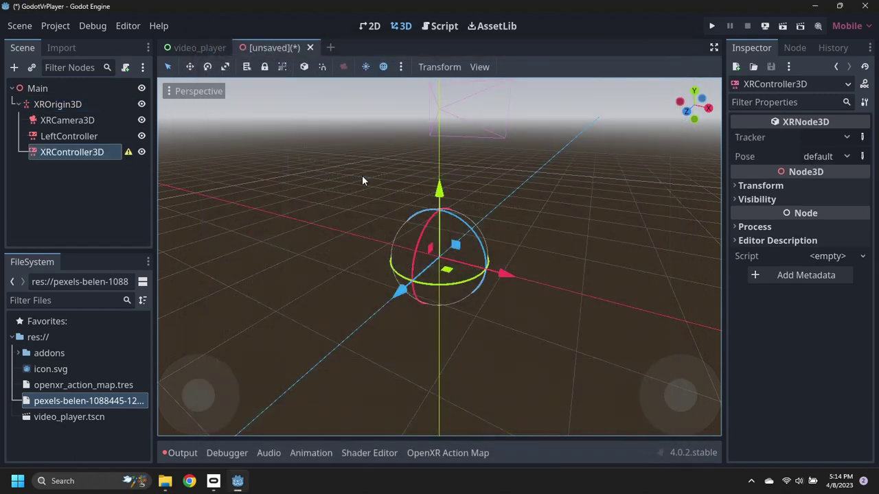
{"action": "double_click", "coordinate": [72, 151]}
{"action": "type", "text": "Right"}
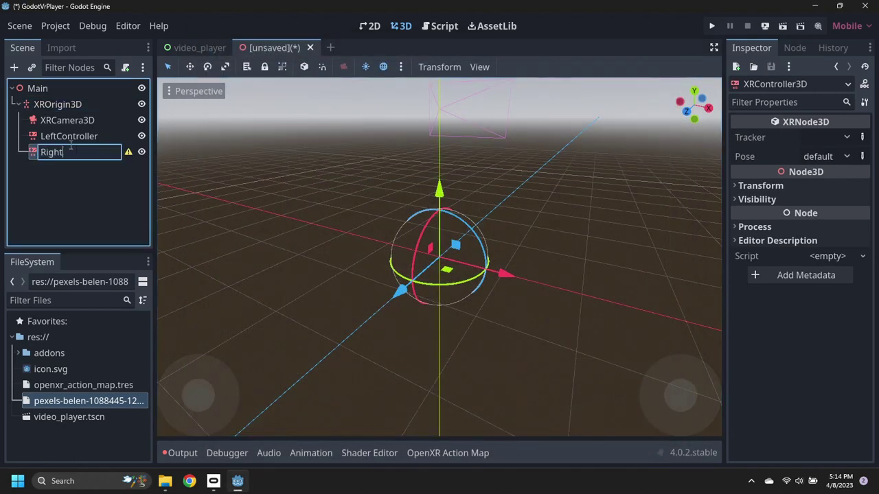
{"action": "type", "text": "Controller"}
{"action": "key", "text": "Return"}
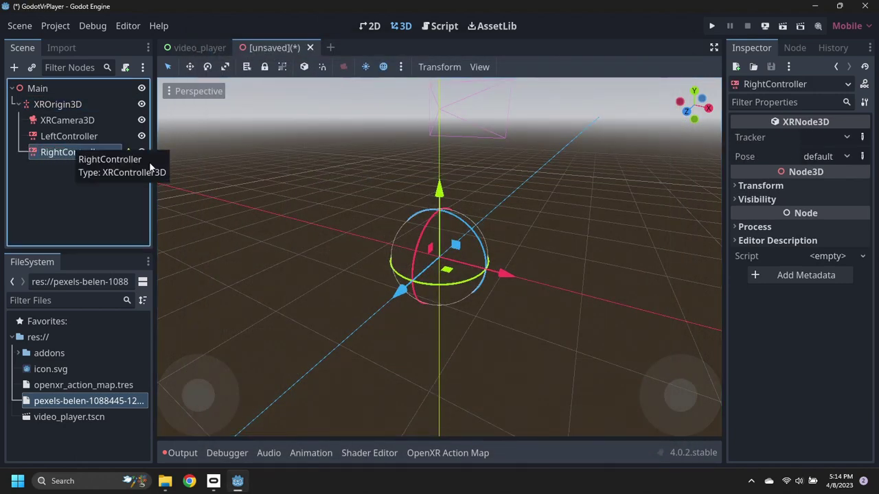
{"action": "left_click_drag", "start_coordinate": [442, 194], "coordinate": [441, 123]}
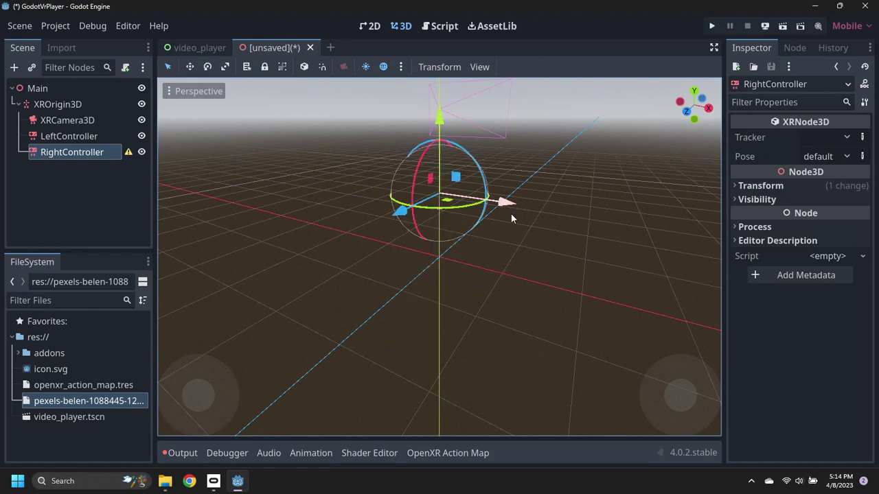
{"action": "left_click_drag", "start_coordinate": [506, 205], "coordinate": [547, 218]}
Set RightController's Tracker property to right_hand.
{"action": "left_click", "coordinate": [822, 137]}
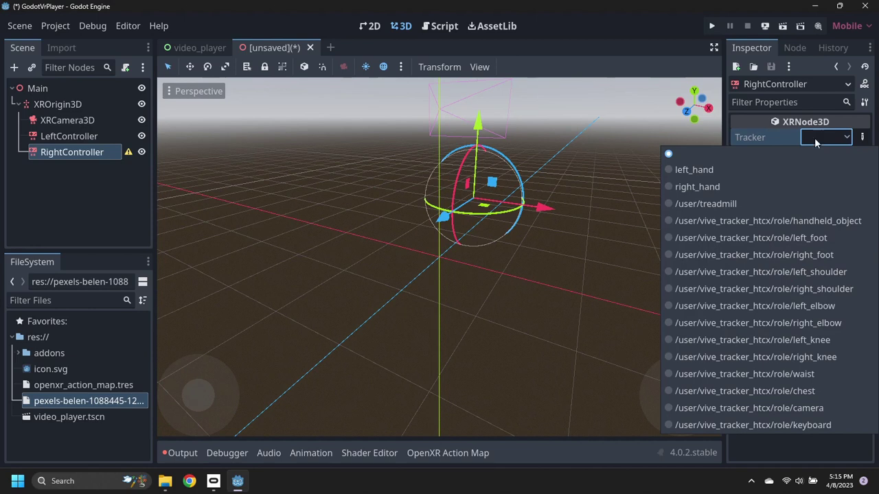
{"action": "left_click", "coordinate": [734, 184]}
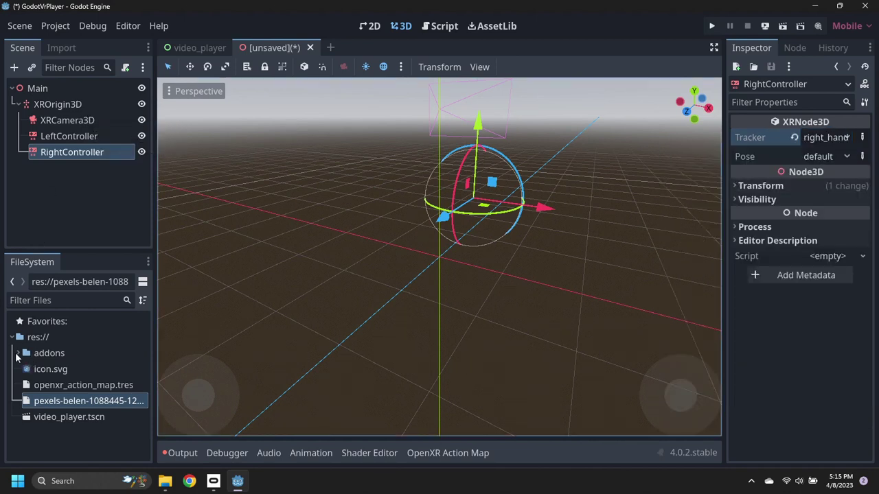
{"action": "left_click", "coordinate": [18, 353]}
Attach left_hand_low.tscn from the godot-xr-tools lowpoly hands folder to LeftController.
{"action": "left_click", "coordinate": [25, 369]}
{"action": "scroll", "coordinate": [26, 374], "scroll_direction": "down", "scroll_amount": 2}
{"action": "scroll", "coordinate": [46, 385], "scroll_direction": "down", "scroll_amount": 3}
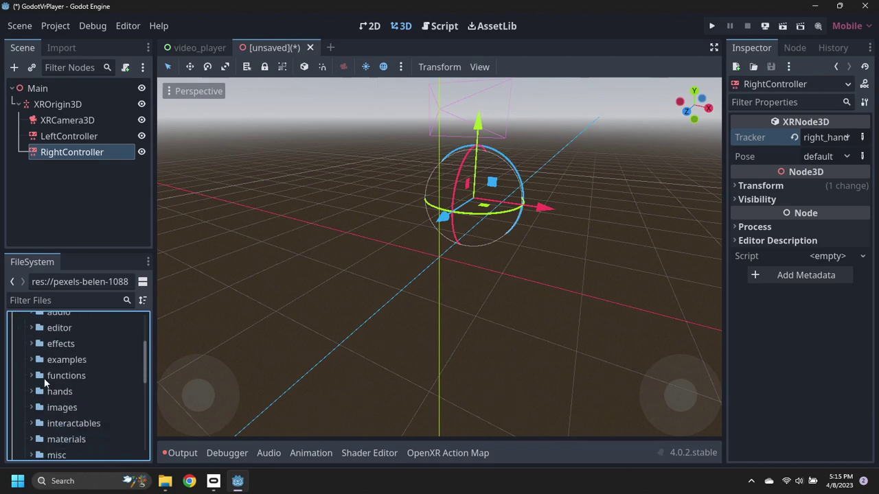
{"action": "left_click", "coordinate": [31, 353]}
{"action": "scroll", "coordinate": [76, 375], "scroll_direction": "down", "scroll_amount": 1}
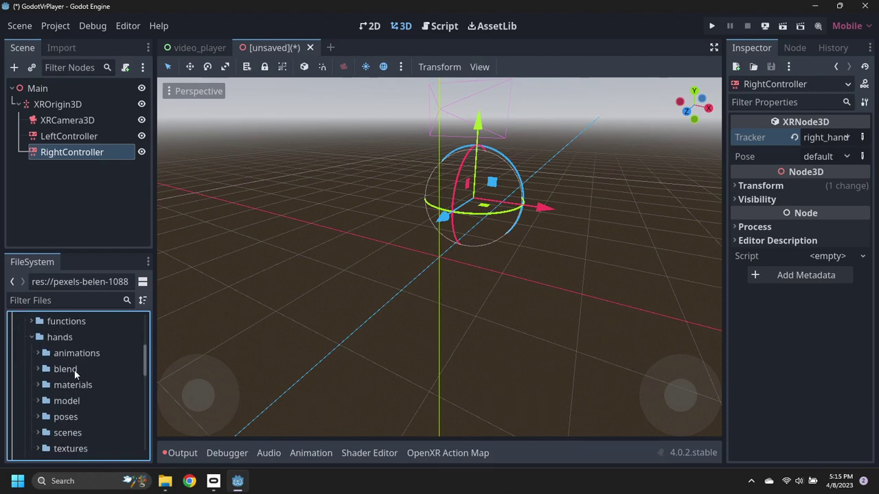
{"action": "left_click", "coordinate": [38, 430]}
{"action": "scroll", "coordinate": [39, 430], "scroll_direction": "down", "scroll_amount": 2}
{"action": "left_click", "coordinate": [43, 410]}
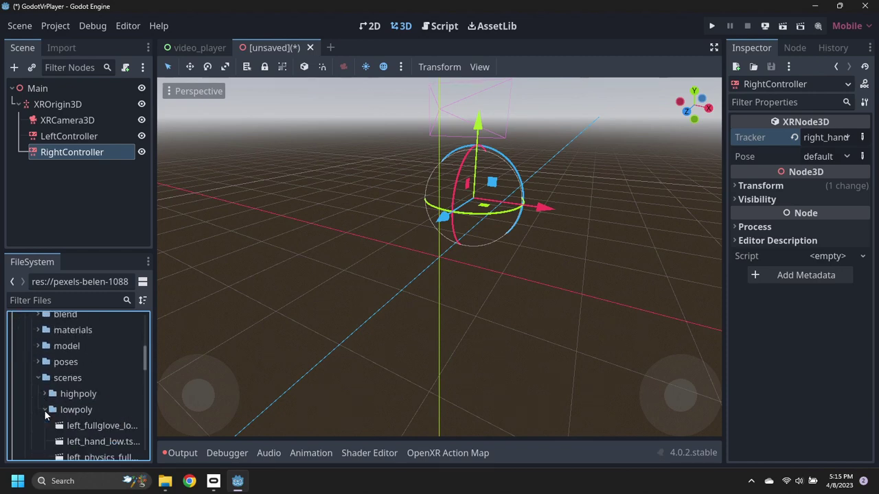
{"action": "scroll", "coordinate": [47, 412], "scroll_direction": "down", "scroll_amount": 2}
{"action": "left_click_drag", "start_coordinate": [102, 388], "coordinate": [75, 135]}
Attach right_hand_low.tscn under RightController as its RightHand.
{"action": "scroll", "coordinate": [88, 388], "scroll_direction": "down", "scroll_amount": 3}
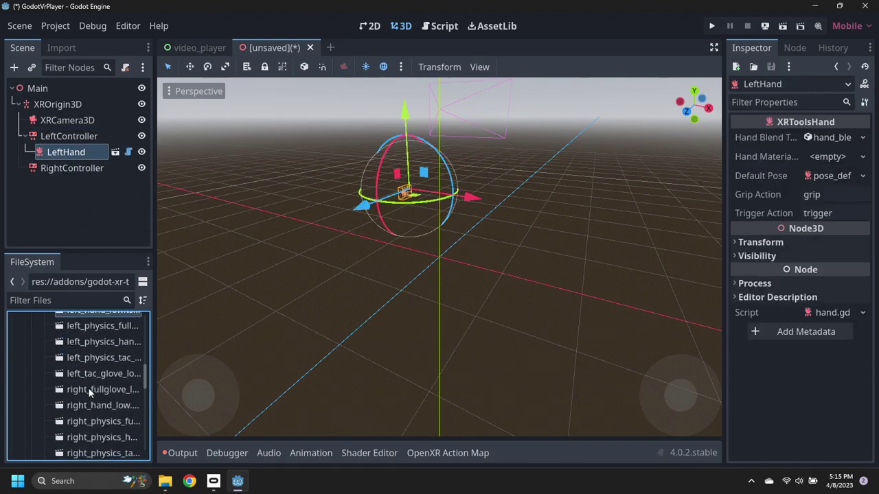
{"action": "left_click", "coordinate": [90, 404]}
{"action": "left_click_drag", "start_coordinate": [94, 393], "coordinate": [77, 169]}
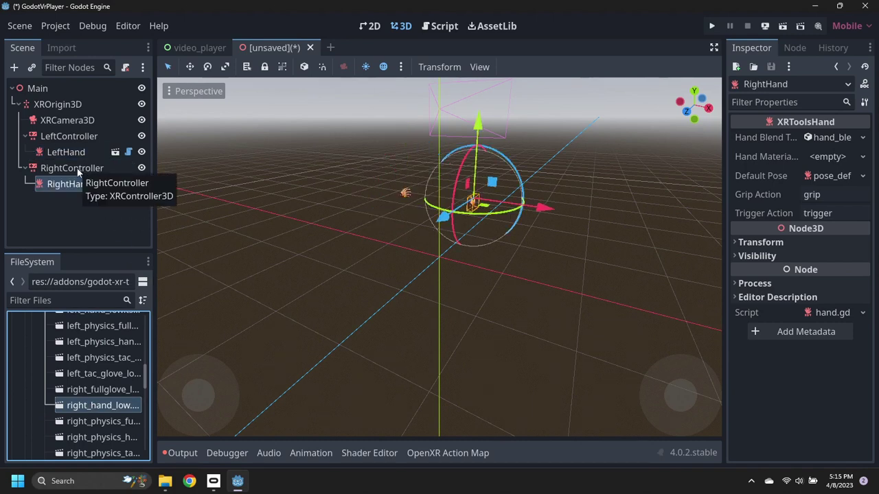
{"action": "scroll", "coordinate": [98, 334], "scroll_direction": "up", "scroll_amount": 6}
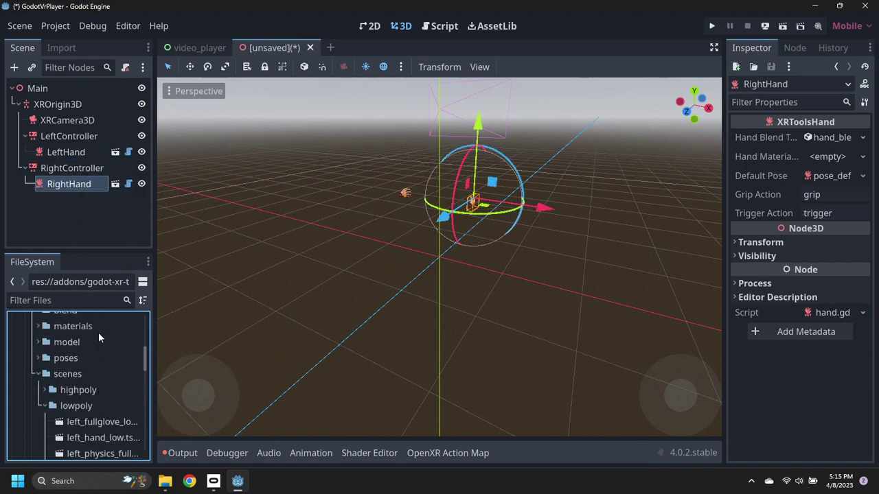
{"action": "left_click", "coordinate": [31, 350]}
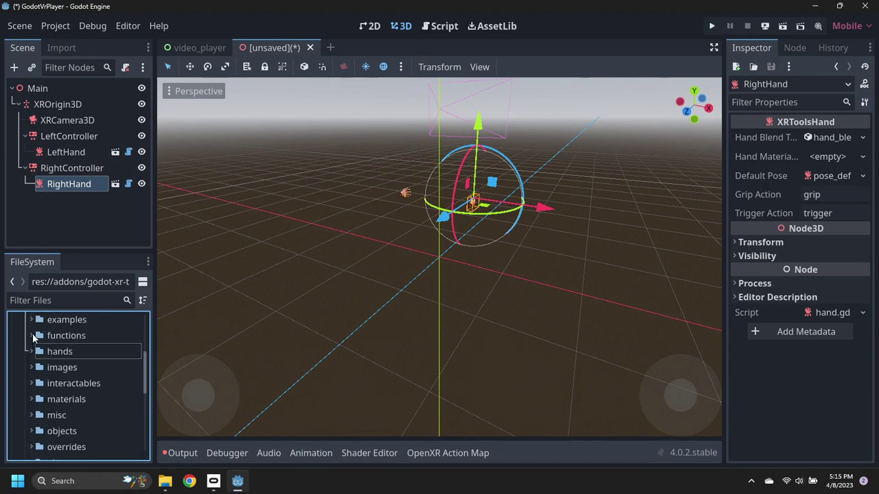
Add function_pointer.tscn from the addons functions folder under XROrigin3D, then collapse that branch.
{"action": "left_click", "coordinate": [32, 336]}
{"action": "left_click_drag", "start_coordinate": [33, 335], "coordinate": [94, 362]}
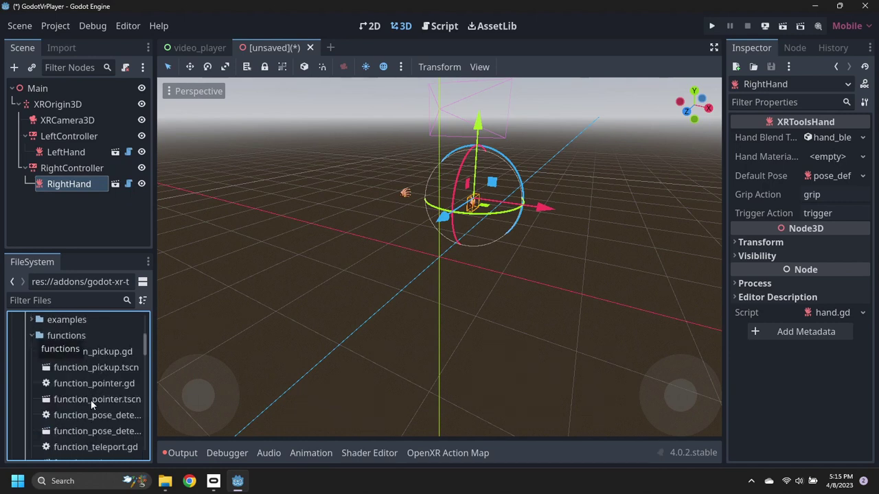
{"action": "left_click_drag", "start_coordinate": [91, 399], "coordinate": [64, 108]}
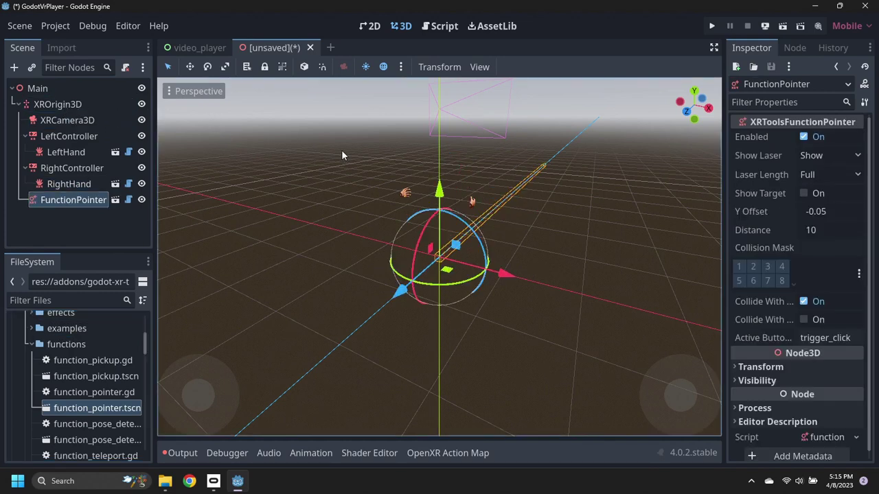
{"action": "left_click", "coordinate": [18, 104]}
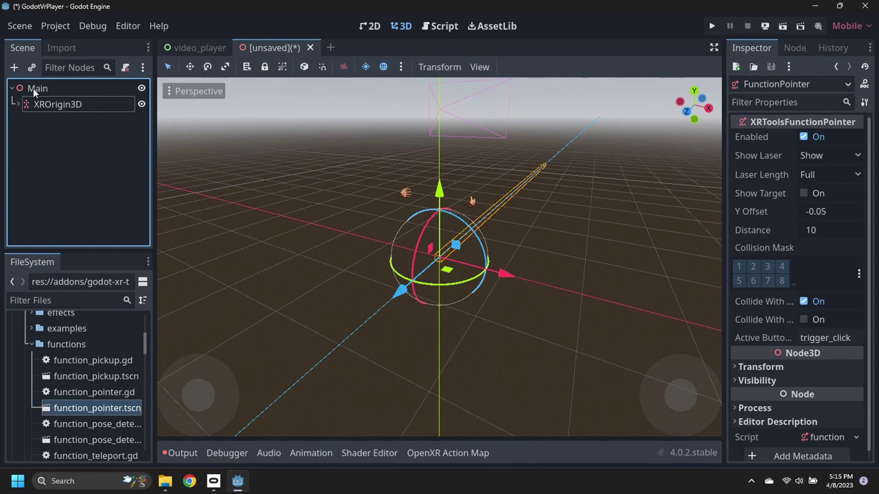
{"action": "right_click", "coordinate": [33, 88]}
Add a MeshInstance3D child to Main and rename it Ground.
{"action": "left_click", "coordinate": [70, 102]}
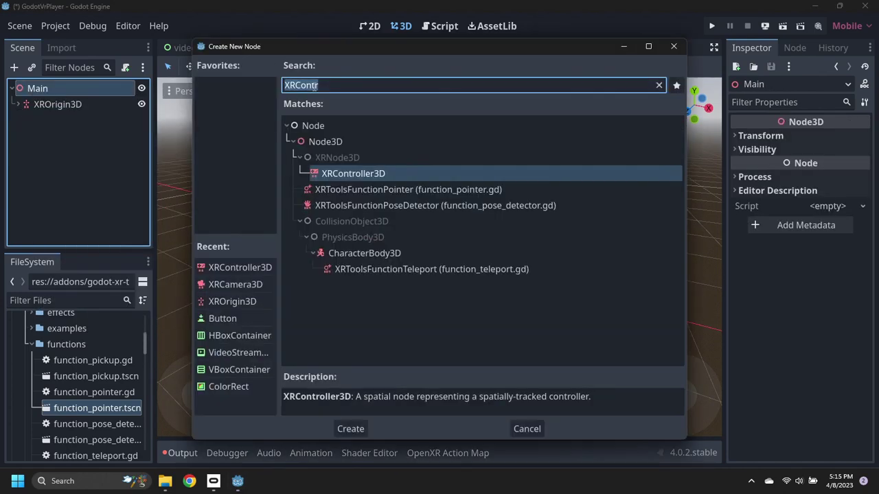
{"action": "type", "text": "MeshInst"}
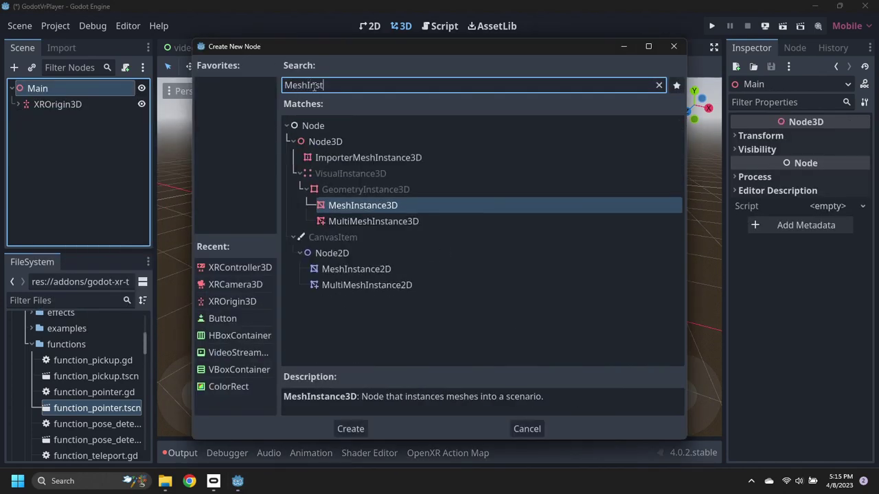
{"action": "key", "text": "Return"}
{"action": "double_click", "coordinate": [105, 122]}
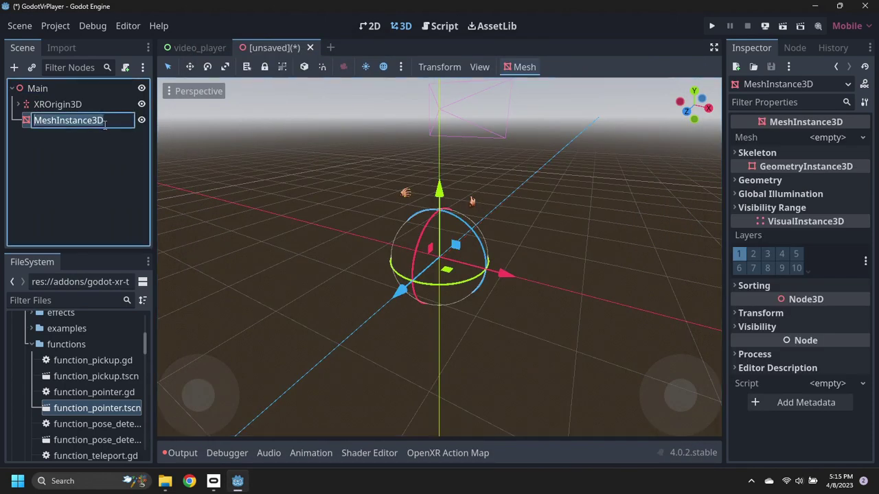
{"action": "type", "text": "Ground"}
{"action": "key", "text": "Return"}
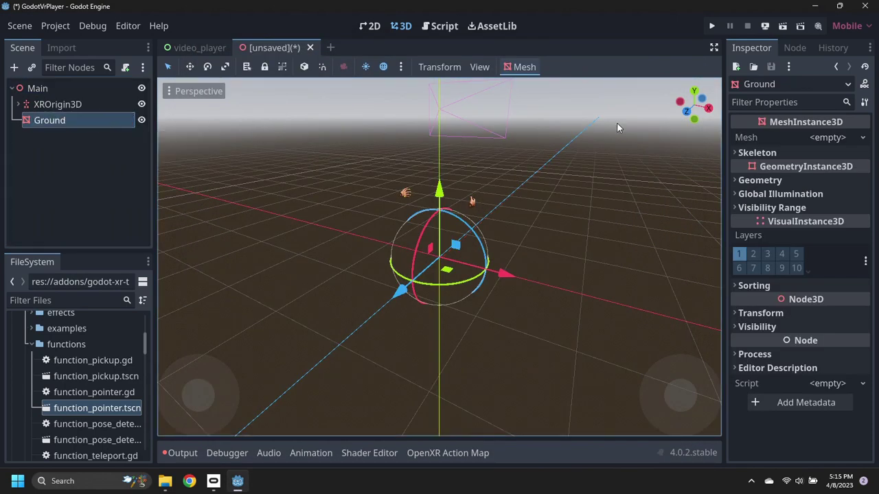
Give Ground a new PlaneMesh sized 10 × 10.
{"action": "left_click", "coordinate": [830, 138]}
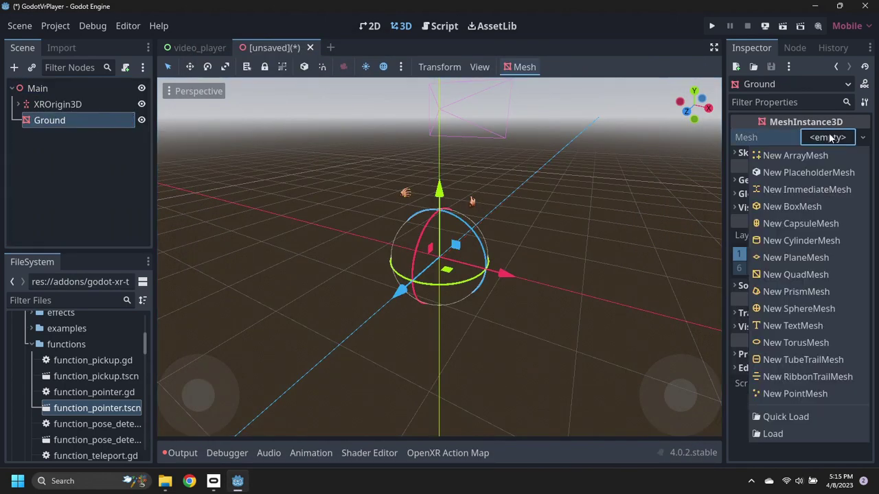
{"action": "left_click", "coordinate": [802, 257]}
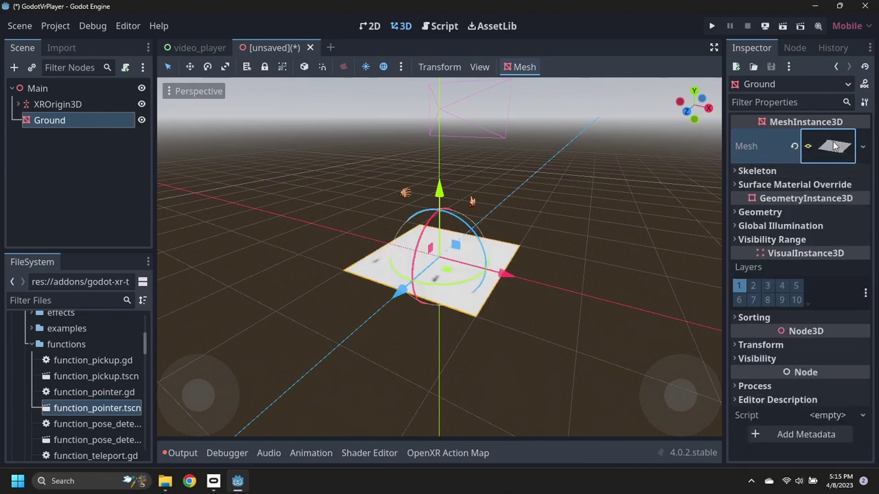
{"action": "left_click", "coordinate": [830, 146]}
{"action": "left_click", "coordinate": [834, 260]}
{"action": "type", "text": "10"}
{"action": "key", "text": "Tab"}
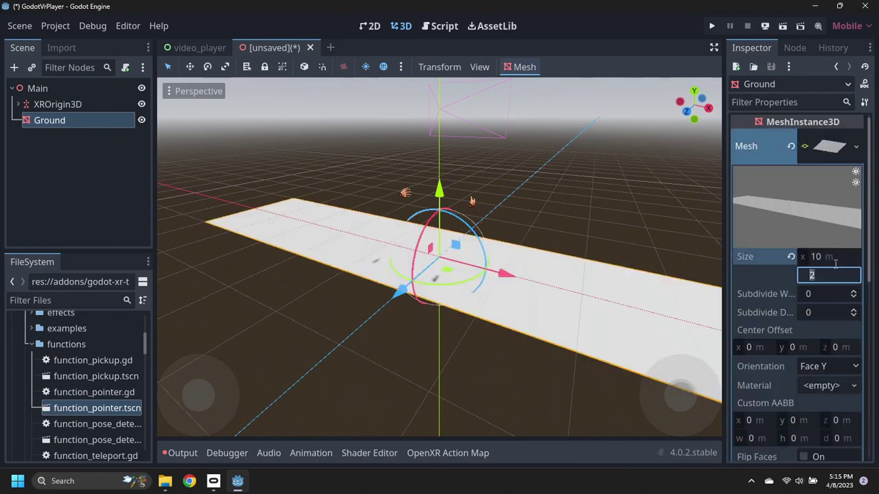
{"action": "type", "text": "10"}
{"action": "key", "text": "Tab"}
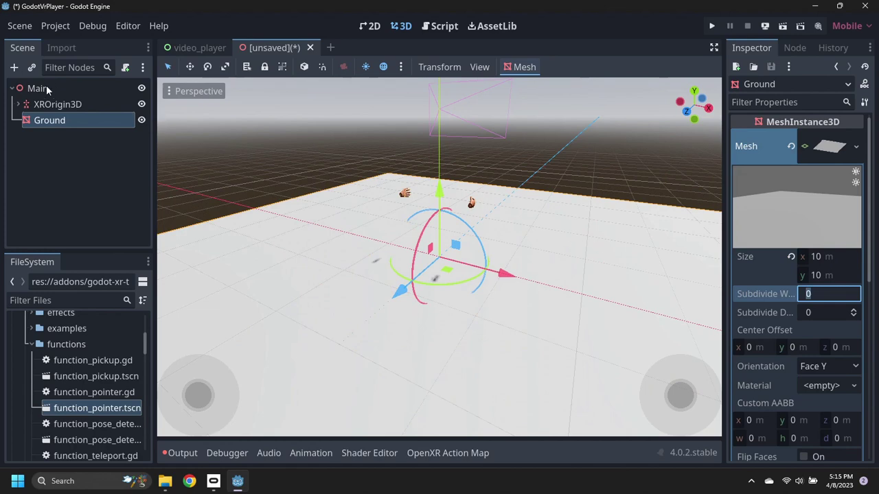
{"action": "left_click", "coordinate": [46, 88]}
Instance objects/viewport_2d_in_3d.tscn under Main and rename it Screen.
{"action": "right_click", "coordinate": [44, 89]}
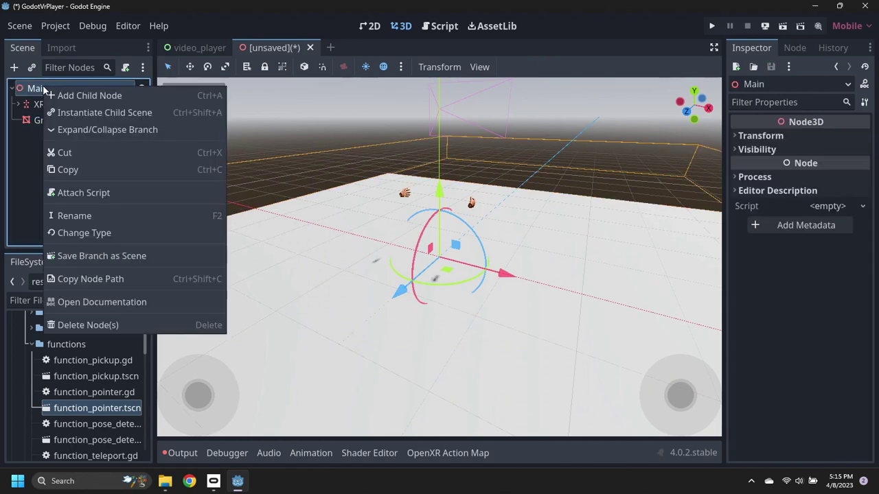
{"action": "left_click", "coordinate": [31, 347]}
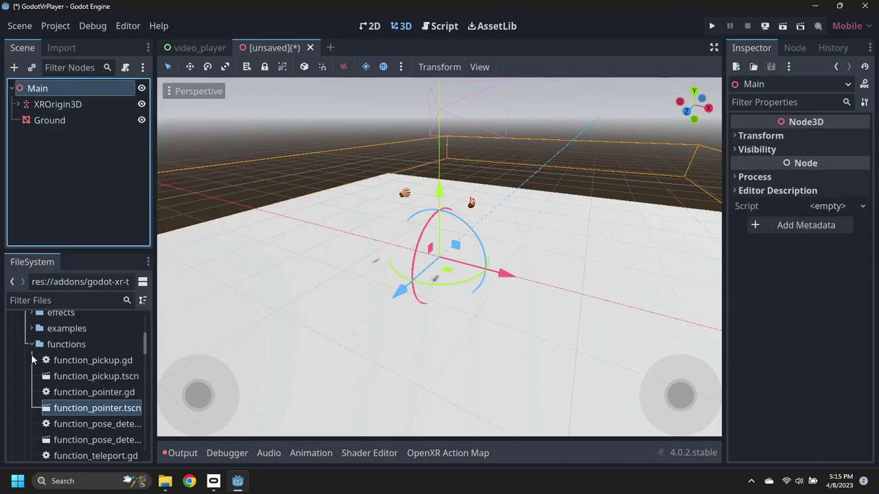
{"action": "left_click", "coordinate": [31, 346]}
{"action": "scroll", "coordinate": [33, 377], "scroll_direction": "down", "scroll_amount": 3}
{"action": "left_click", "coordinate": [32, 385]}
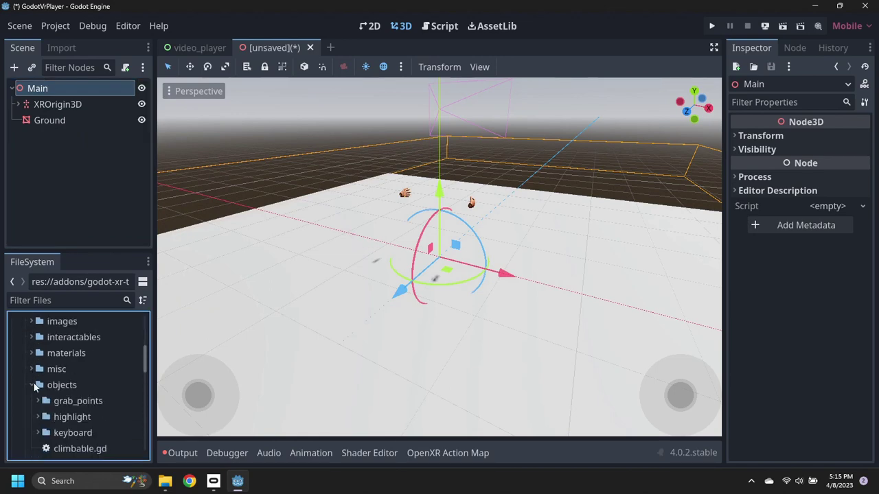
{"action": "scroll", "coordinate": [37, 384], "scroll_direction": "down", "scroll_amount": 8}
{"action": "scroll", "coordinate": [39, 389], "scroll_direction": "down", "scroll_amount": 4}
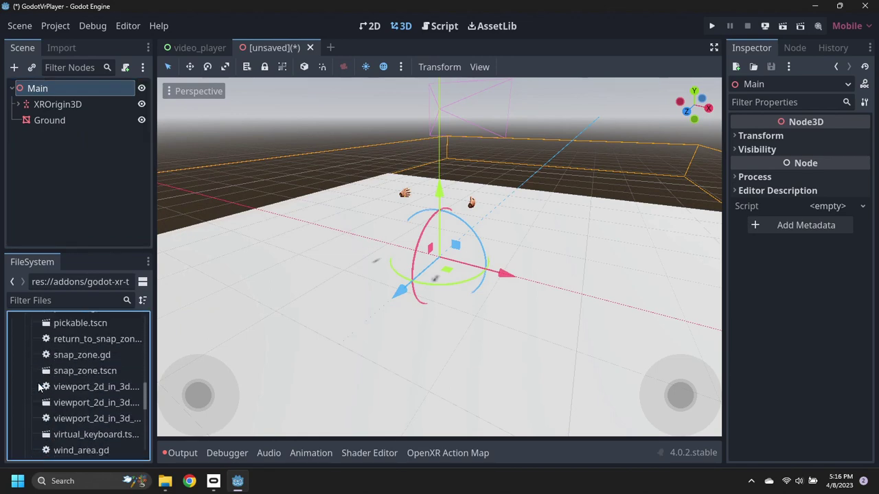
{"action": "left_click_drag", "start_coordinate": [154, 387], "coordinate": [184, 402]}
{"action": "left_click_drag", "start_coordinate": [122, 405], "coordinate": [49, 92]}
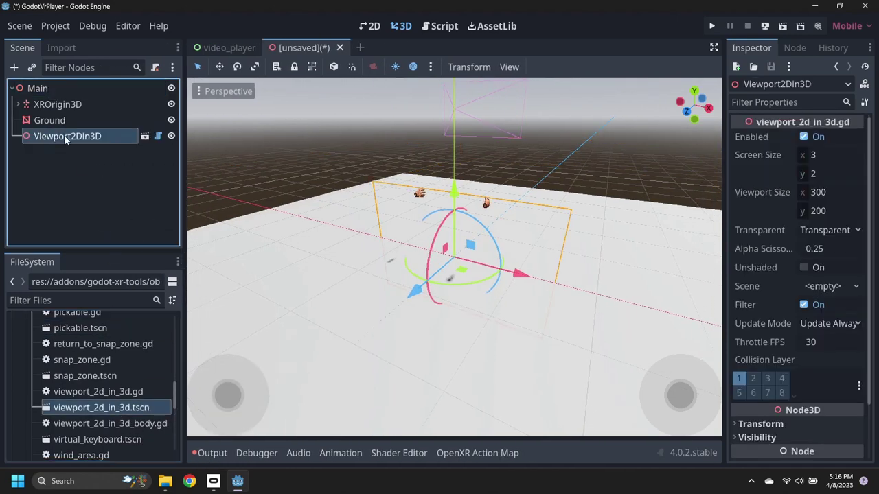
{"action": "double_click", "coordinate": [66, 136]}
{"action": "type", "text": "Screen"}
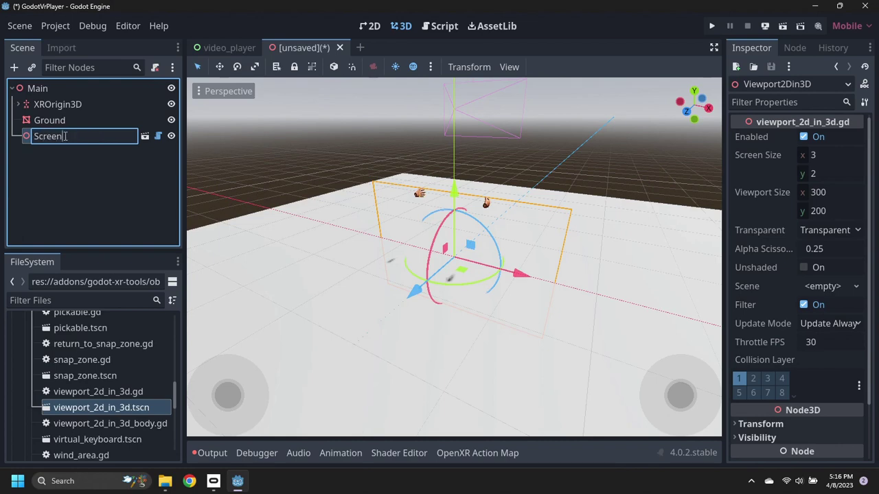
{"action": "key", "text": "Return"}
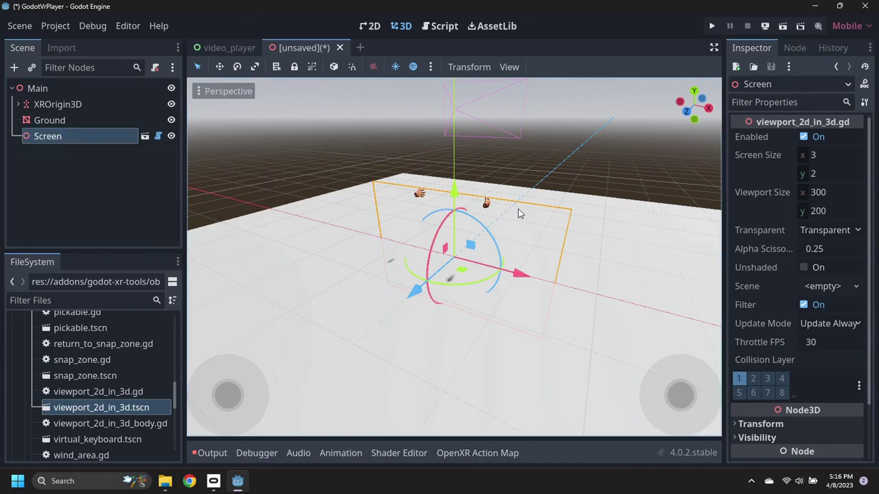
Raise the Screen 1 m along Y and push it back along negative Z.
{"action": "middle_click_drag", "start_coordinate": [281, 202], "coordinate": [461, 221]}
{"action": "left_click_drag", "start_coordinate": [457, 196], "coordinate": [453, 119]}
{"action": "scroll", "coordinate": [455, 118], "scroll_direction": "down", "scroll_amount": 5}
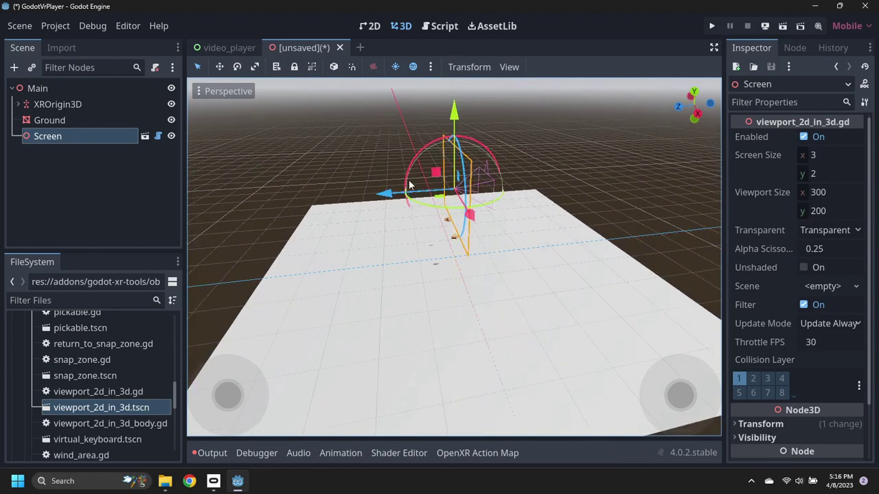
{"action": "left_click_drag", "start_coordinate": [390, 197], "coordinate": [508, 199]}
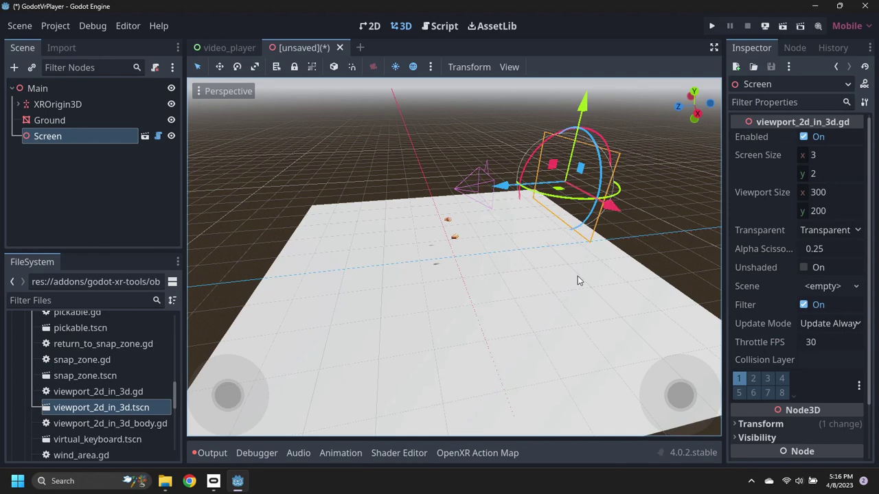
{"action": "scroll", "coordinate": [111, 343], "scroll_direction": "down", "scroll_amount": 5}
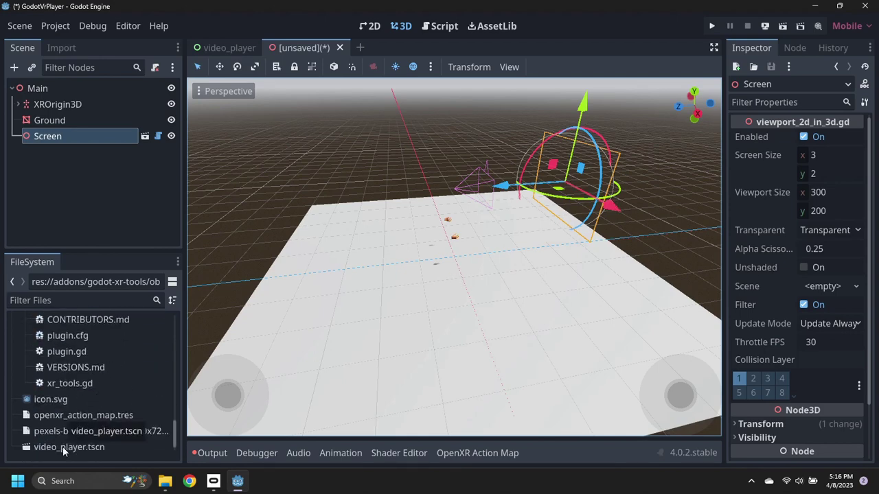
Assign video_player.tscn as the Screen's scene and set its viewport size to 800 × 600.
{"action": "left_click_drag", "start_coordinate": [63, 447], "coordinate": [818, 288]}
{"action": "scroll", "coordinate": [618, 289], "scroll_direction": "down", "scroll_amount": 2}
{"action": "middle_click_drag", "start_coordinate": [623, 291], "coordinate": [211, 263]}
{"action": "left_click", "coordinate": [842, 192]}
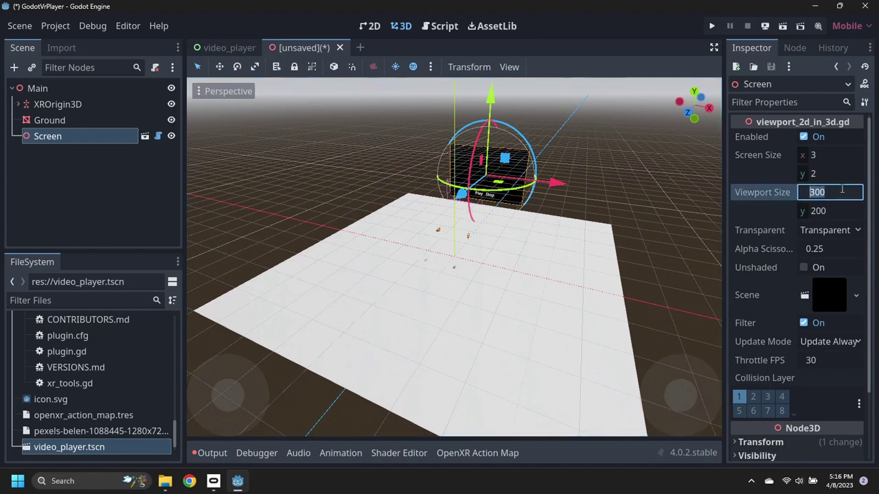
{"action": "type", "text": "800"}
{"action": "key", "text": "Tab"}
{"action": "type", "text": "600"}
{"action": "key", "text": "Tab"}
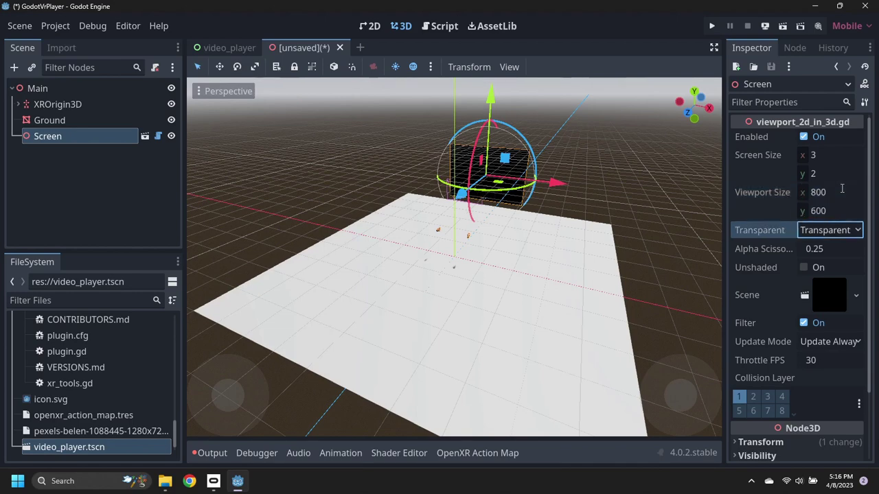
Set the Screen's physical screen size to 4 × 3 m.
{"action": "left_click", "coordinate": [822, 155]}
{"action": "type", "text": "4"}
{"action": "left_click", "coordinate": [826, 173]}
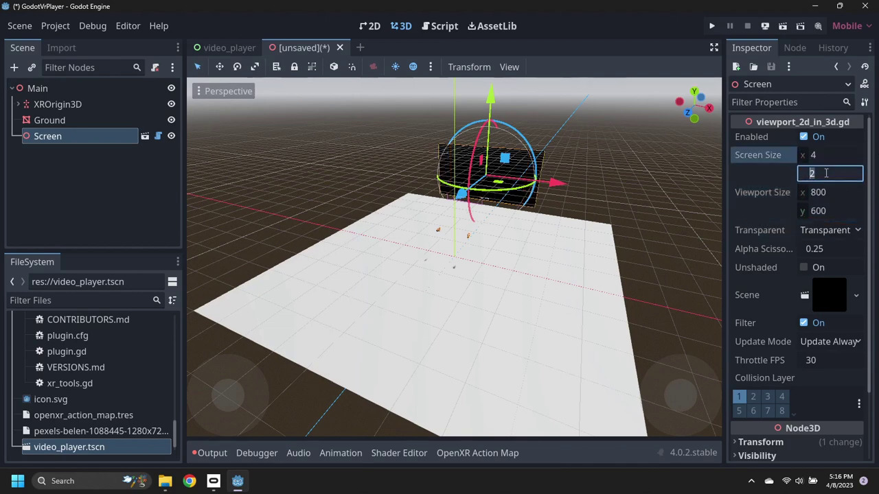
{"action": "key", "text": "Tab"}
{"action": "middle_click_drag", "start_coordinate": [594, 229], "coordinate": [260, 199]}
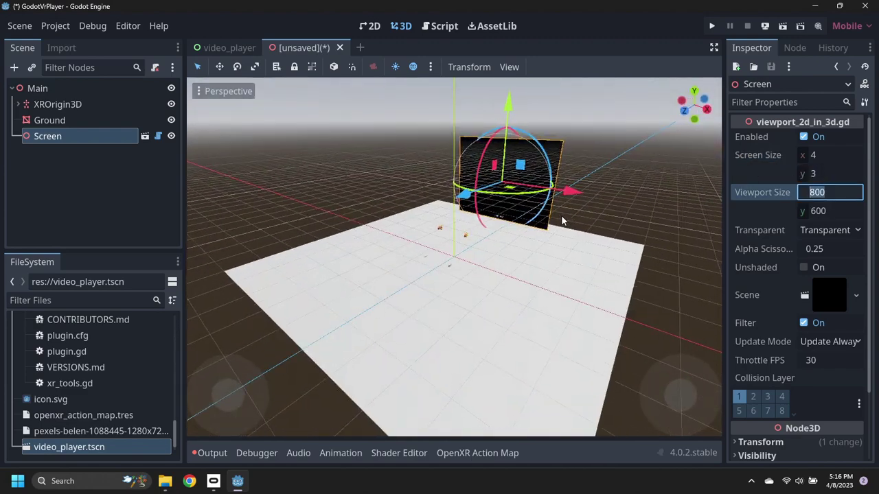
{"action": "right_click", "coordinate": [47, 91]}
Add a DirectionalLight3D under Main, tilt it about 75 degrees downward and raise it high above the ground.
{"action": "left_click", "coordinate": [75, 99]}
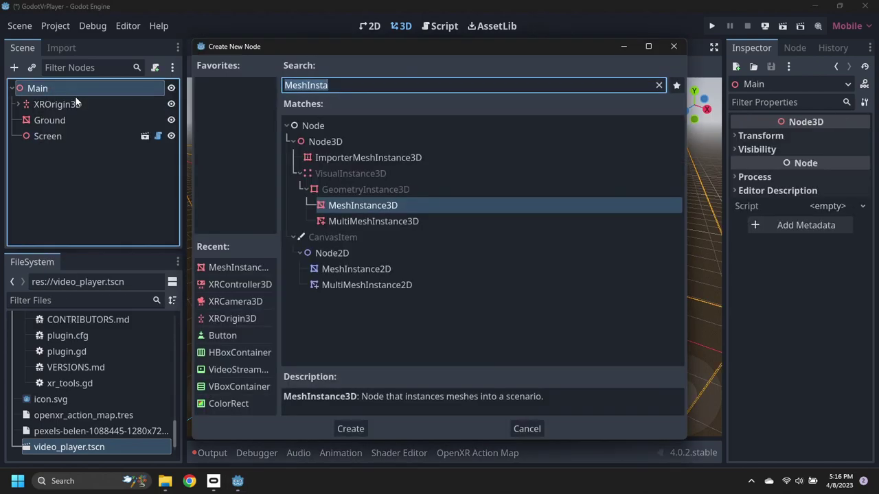
{"action": "type", "text": "Directional"}
{"action": "key", "text": "Return"}
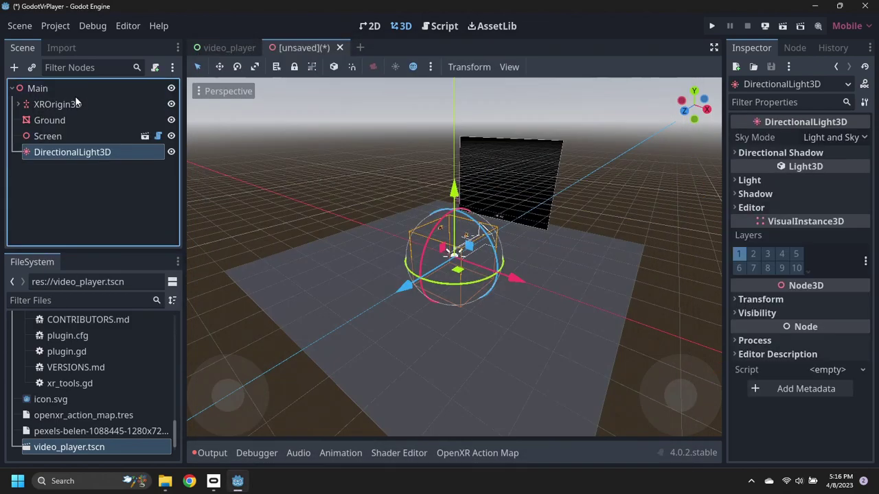
{"action": "middle_click_drag", "start_coordinate": [282, 243], "coordinate": [499, 225]}
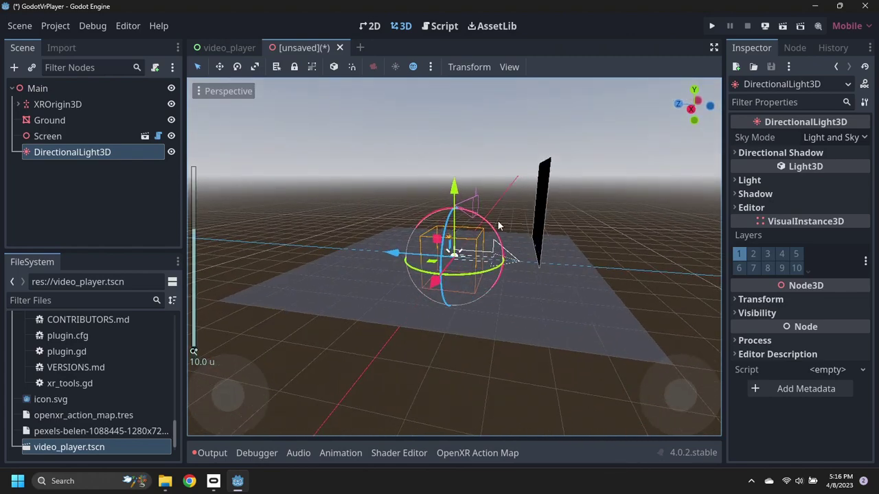
{"action": "left_click_drag", "start_coordinate": [499, 225], "coordinate": [476, 278]}
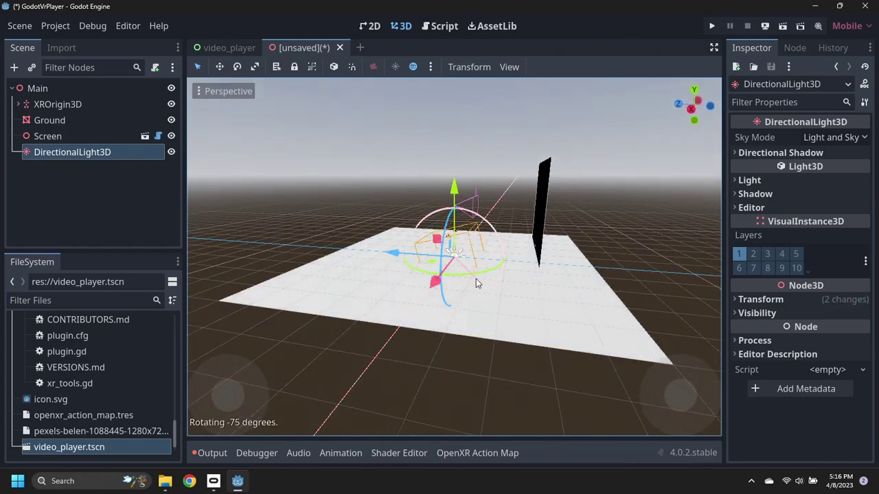
{"action": "left_click_drag", "start_coordinate": [454, 191], "coordinate": [484, 184]}
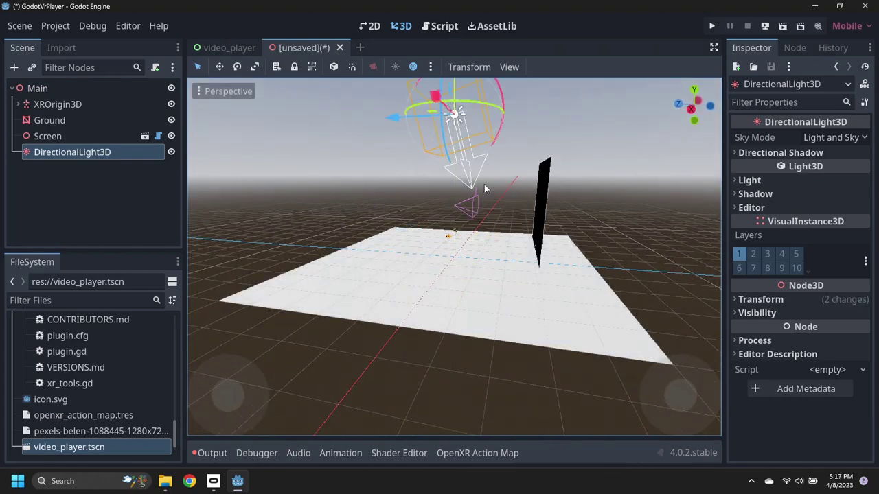
{"action": "middle_click_drag", "start_coordinate": [484, 184], "coordinate": [605, 227]}
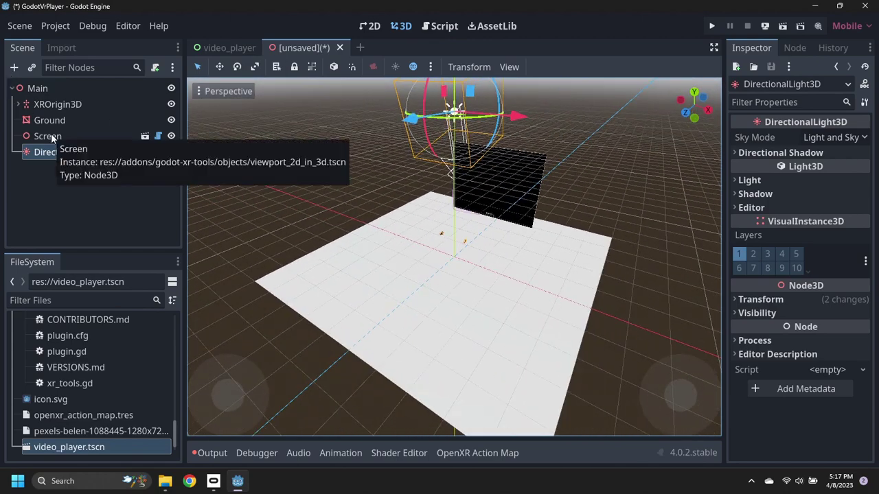
Instance start_xr.tscn from addons/godot-xr-tools/xr as a StartXR child of Main.
{"action": "scroll", "coordinate": [79, 365], "scroll_direction": "up", "scroll_amount": 8}
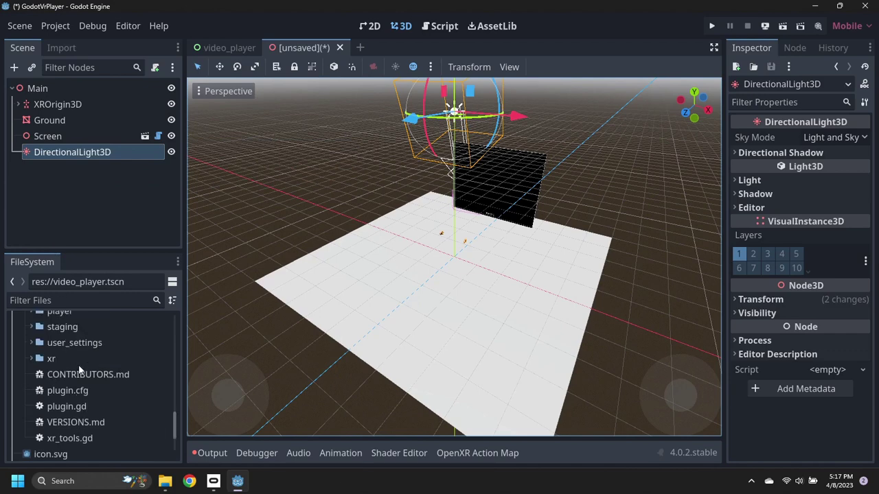
{"action": "scroll", "coordinate": [78, 365], "scroll_direction": "up", "scroll_amount": 10}
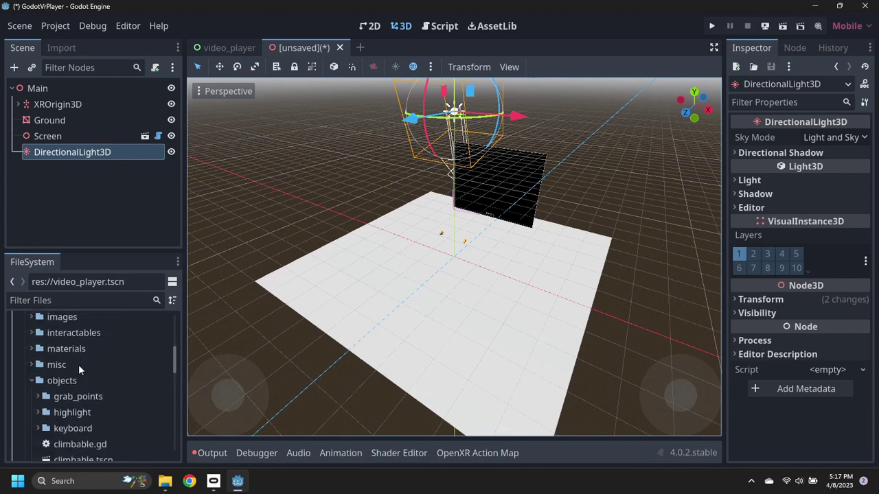
{"action": "left_click", "coordinate": [31, 417]}
{"action": "scroll", "coordinate": [57, 394], "scroll_direction": "up", "scroll_amount": 5}
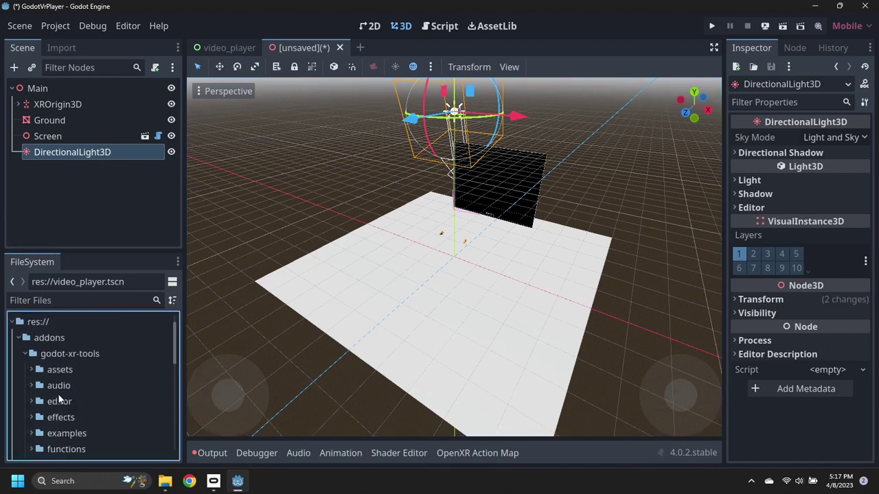
{"action": "scroll", "coordinate": [57, 394], "scroll_direction": "down", "scroll_amount": 8}
{"action": "left_click", "coordinate": [32, 424]}
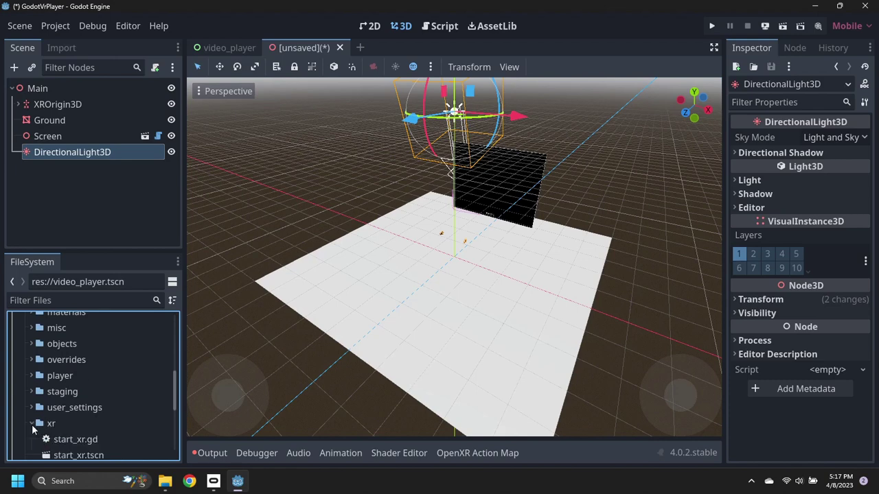
{"action": "scroll", "coordinate": [32, 425], "scroll_direction": "down", "scroll_amount": 3}
{"action": "left_click_drag", "start_coordinate": [80, 366], "coordinate": [42, 94]}
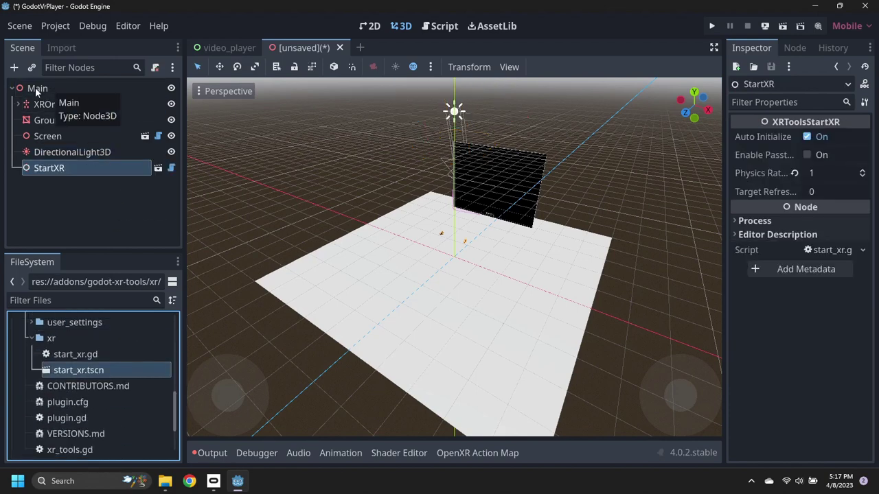
{"action": "right_click", "coordinate": [53, 86]}
Add a WorldEnvironment under Main with a new Environment whose background mode is Sky.
{"action": "left_click", "coordinate": [69, 95]}
{"action": "type", "text": "World"}
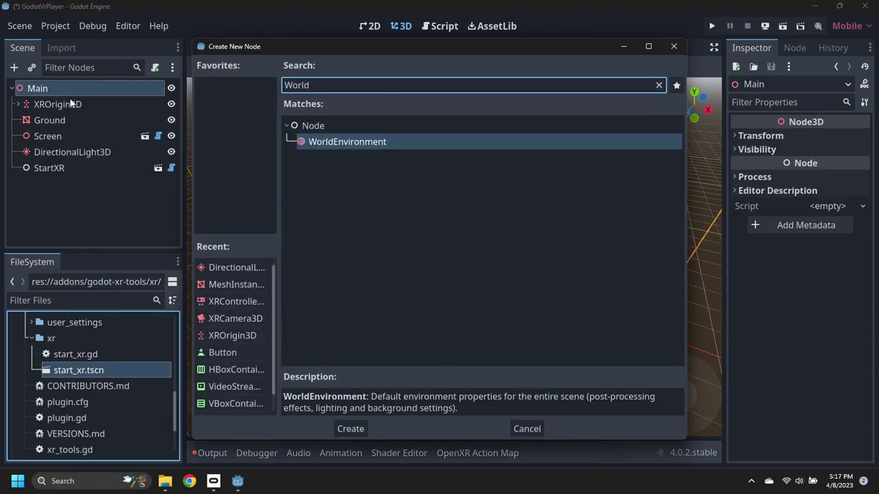
{"action": "key", "text": "Return"}
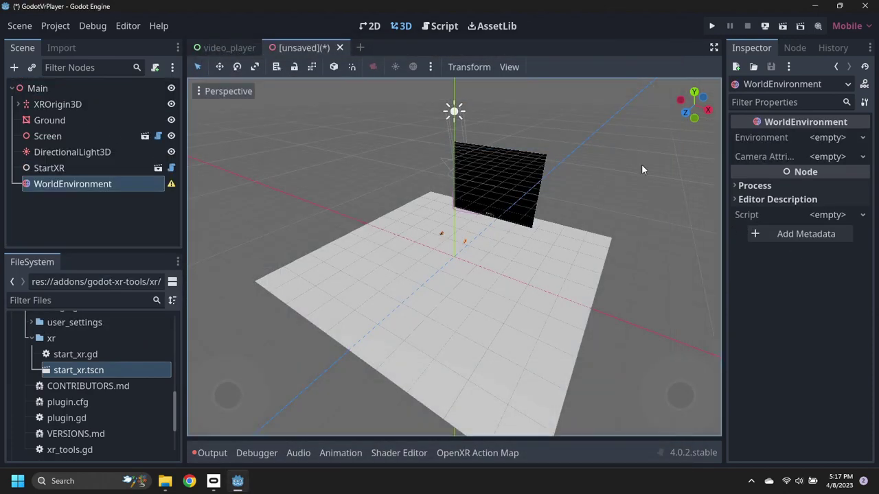
{"action": "left_click", "coordinate": [853, 139]}
{"action": "left_click", "coordinate": [830, 154]}
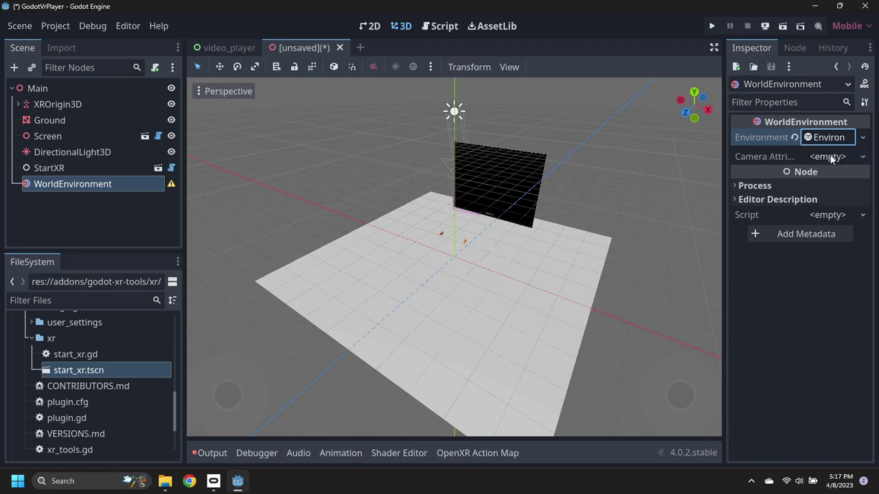
{"action": "left_click", "coordinate": [830, 138]}
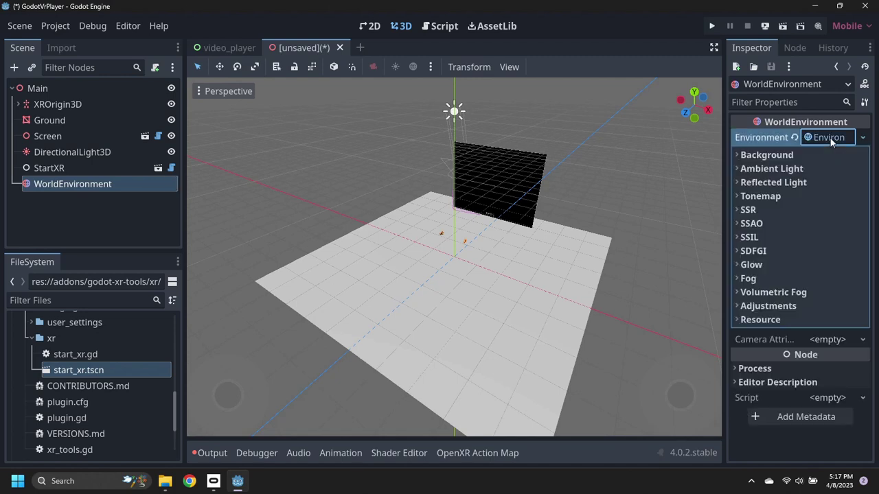
{"action": "left_click", "coordinate": [745, 157]}
{"action": "left_click", "coordinate": [833, 174]}
{"action": "left_click", "coordinate": [819, 222]}
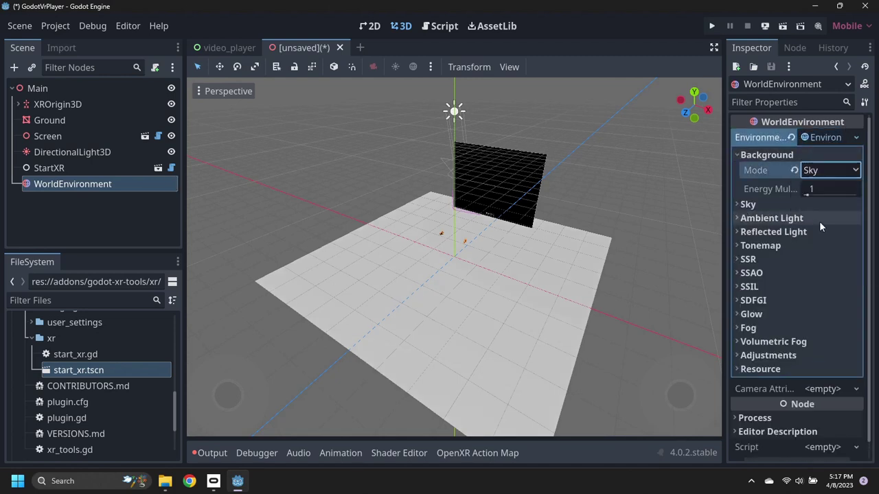
Give the environment a new Sky using a new ProceduralSkyMaterial.
{"action": "left_click", "coordinate": [827, 220]}
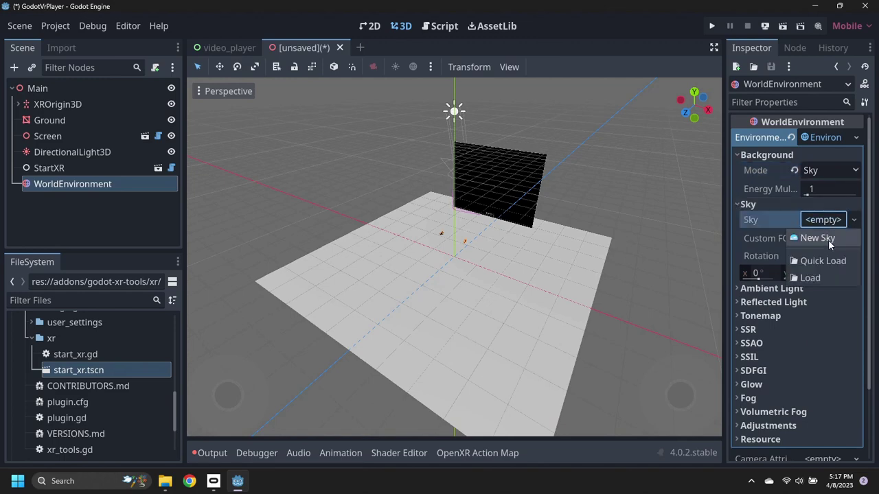
{"action": "left_click", "coordinate": [828, 239]}
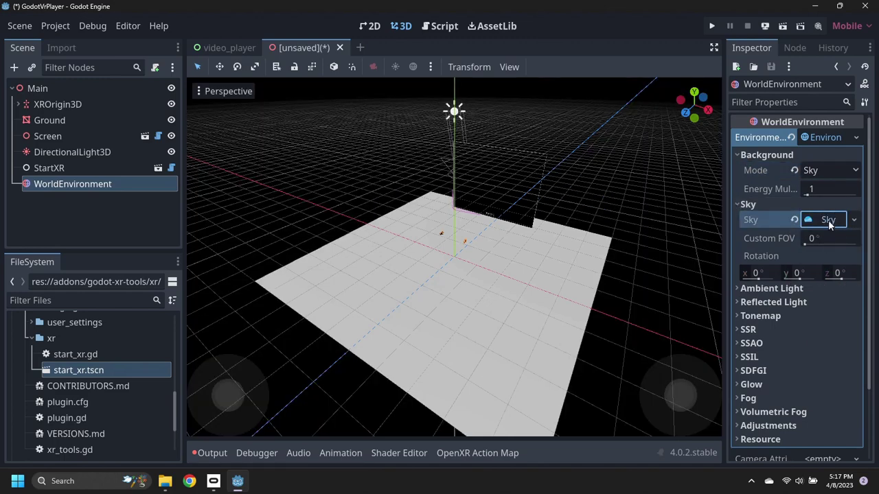
{"action": "left_click", "coordinate": [829, 219]}
{"action": "left_click", "coordinate": [822, 239]}
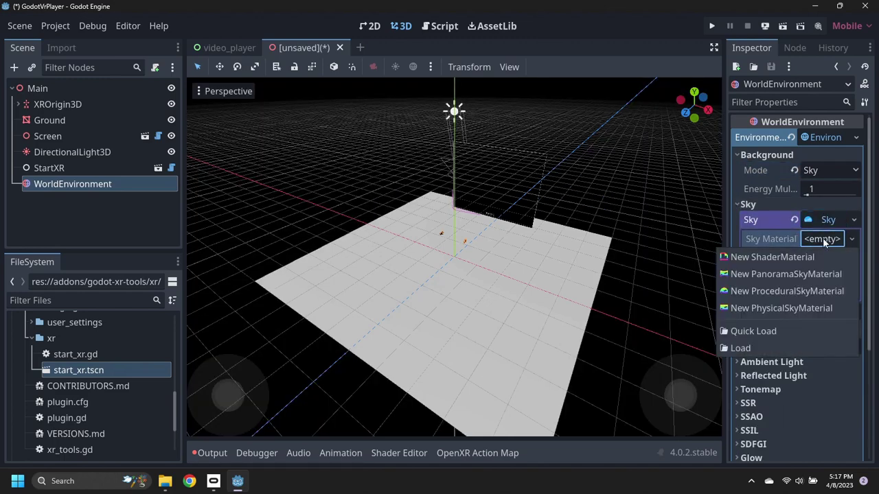
{"action": "left_click", "coordinate": [803, 291]}
{"action": "middle_click_drag", "start_coordinate": [613, 304], "coordinate": [545, 269]}
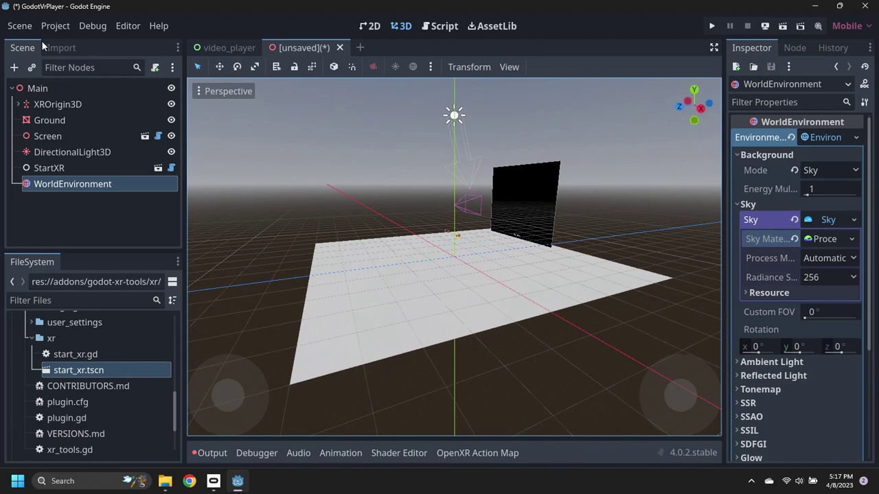
Save the scene as main.tscn.
{"action": "left_click", "coordinate": [25, 28]}
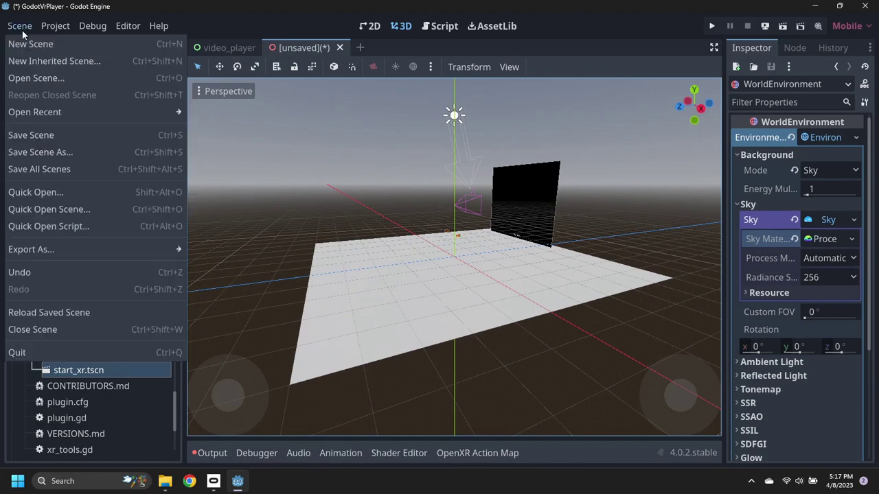
{"action": "left_click", "coordinate": [52, 135]}
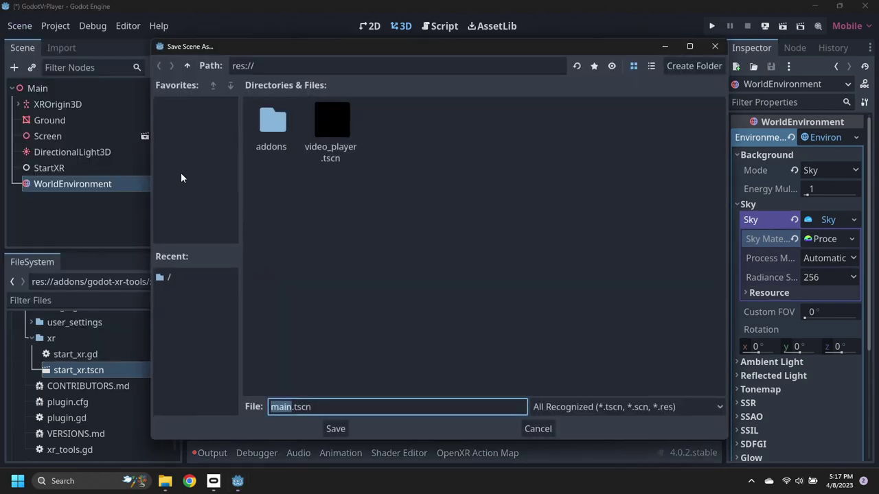
{"action": "left_click", "coordinate": [336, 429]}
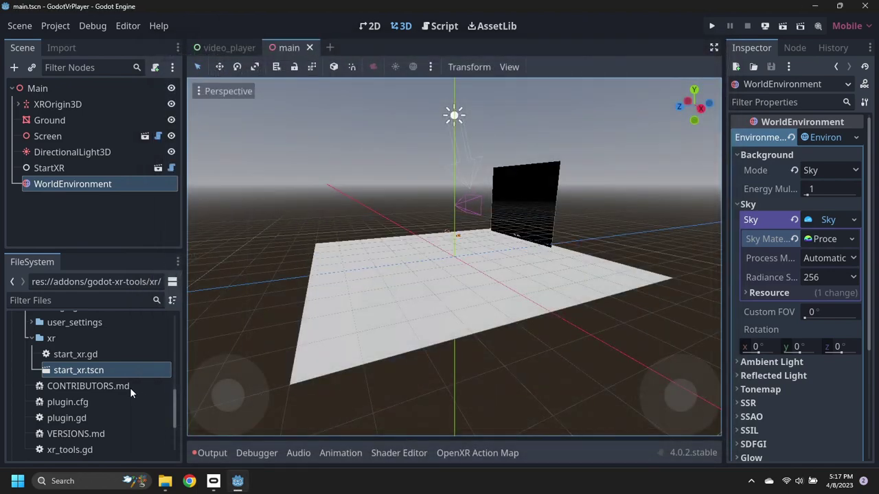
Set main.tscn as the project's main scene and run the project.
{"action": "scroll", "coordinate": [61, 355], "scroll_direction": "up", "scroll_amount": 10}
{"action": "left_click", "coordinate": [18, 353]}
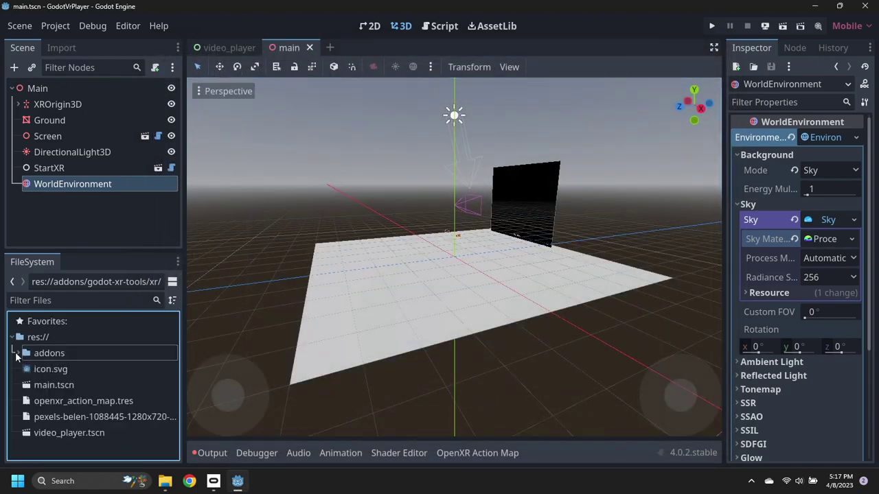
{"action": "right_click", "coordinate": [51, 386]}
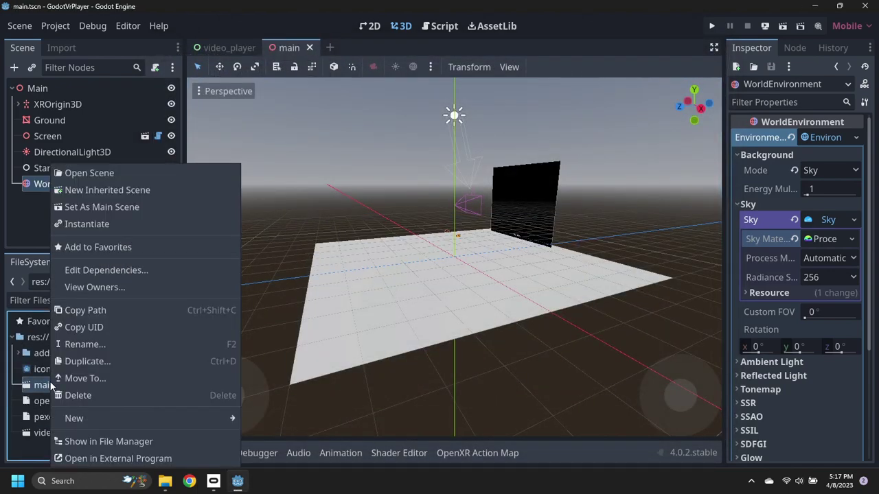
{"action": "left_click", "coordinate": [124, 216]}
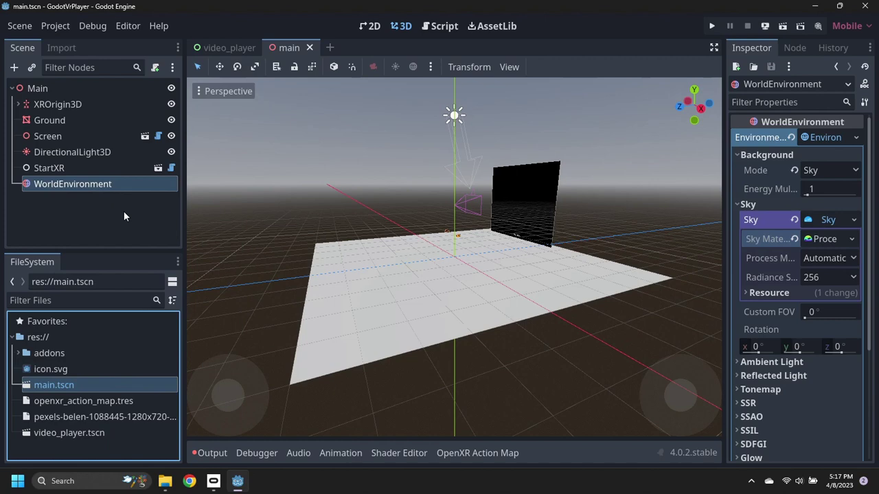
{"action": "left_click", "coordinate": [713, 26]}
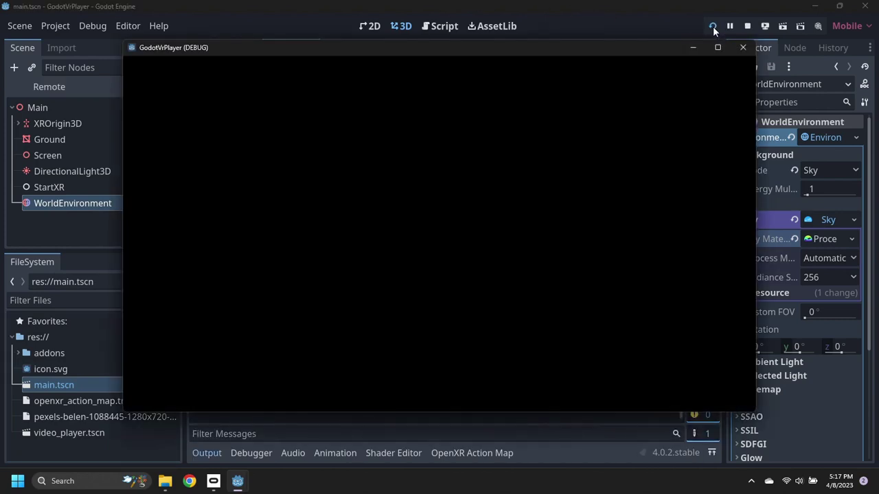